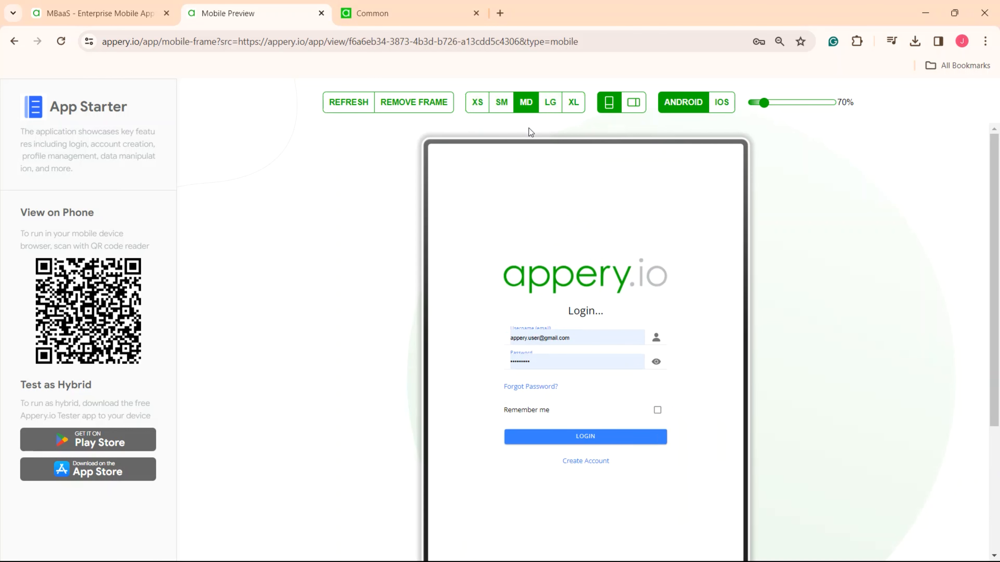
# - Preview the sample login page at LG and XL sizes, in landscape and portrait, and at XS size
pyautogui.click(552, 111)
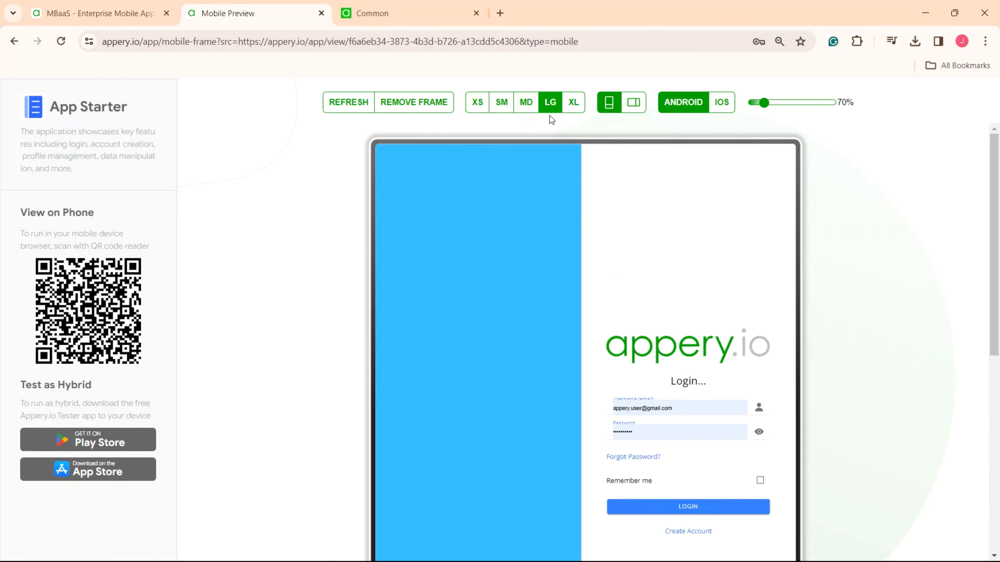
pyautogui.click(572, 106)
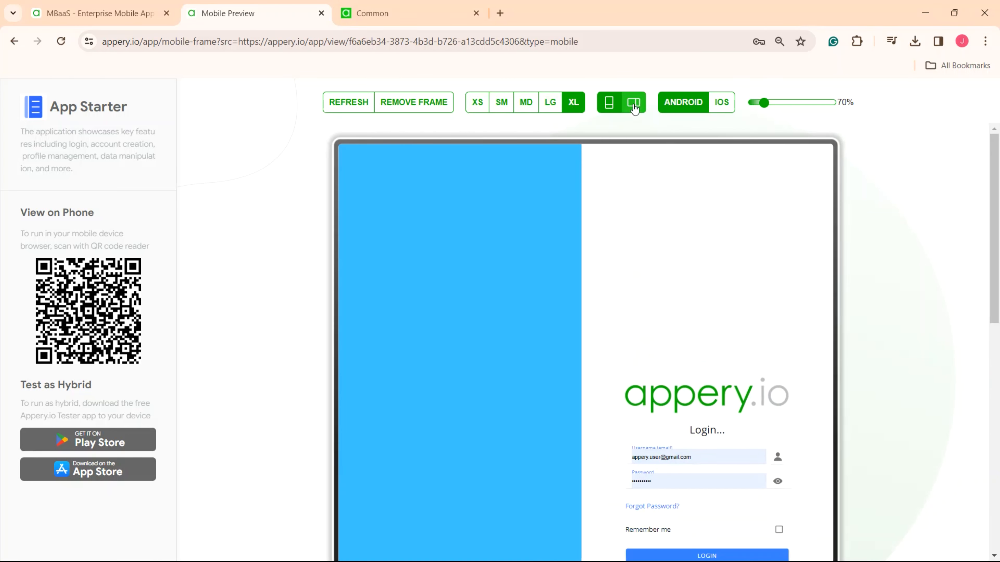
pyautogui.click(634, 110)
pyautogui.click(608, 106)
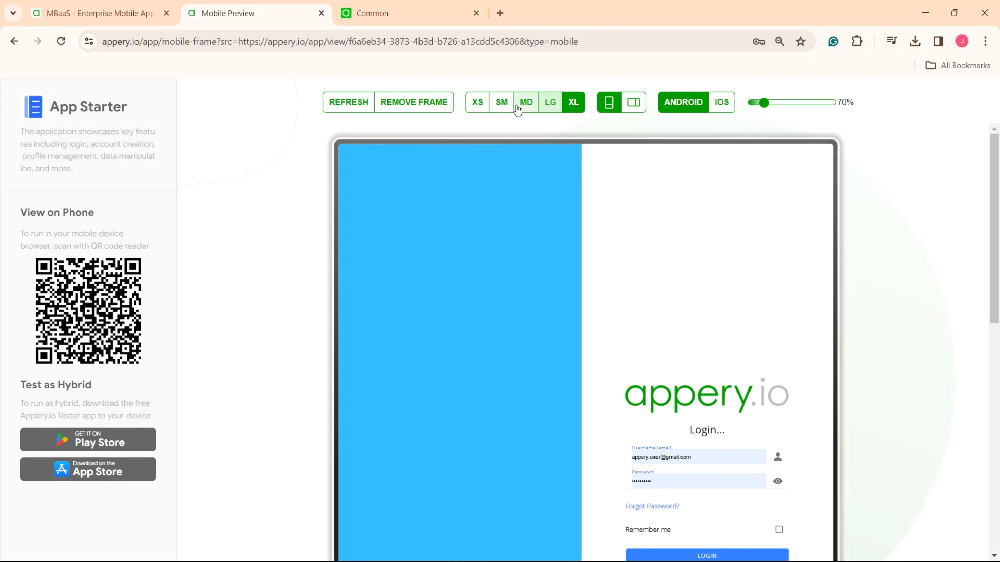
pyautogui.click(477, 104)
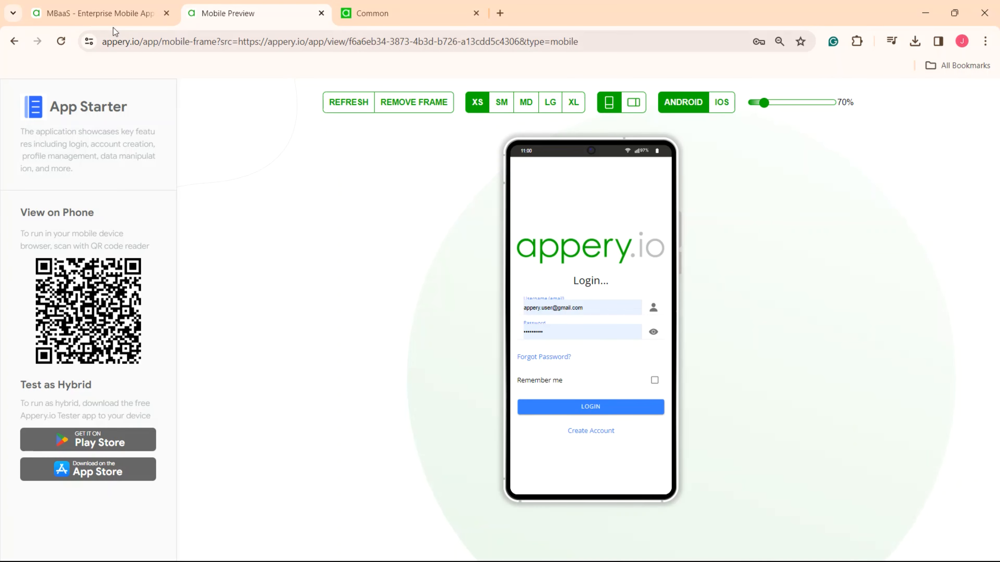
# - Create a new Ionic Blank app named "Responsive UI App"
pyautogui.click(100, 16)
pyautogui.click(244, 199)
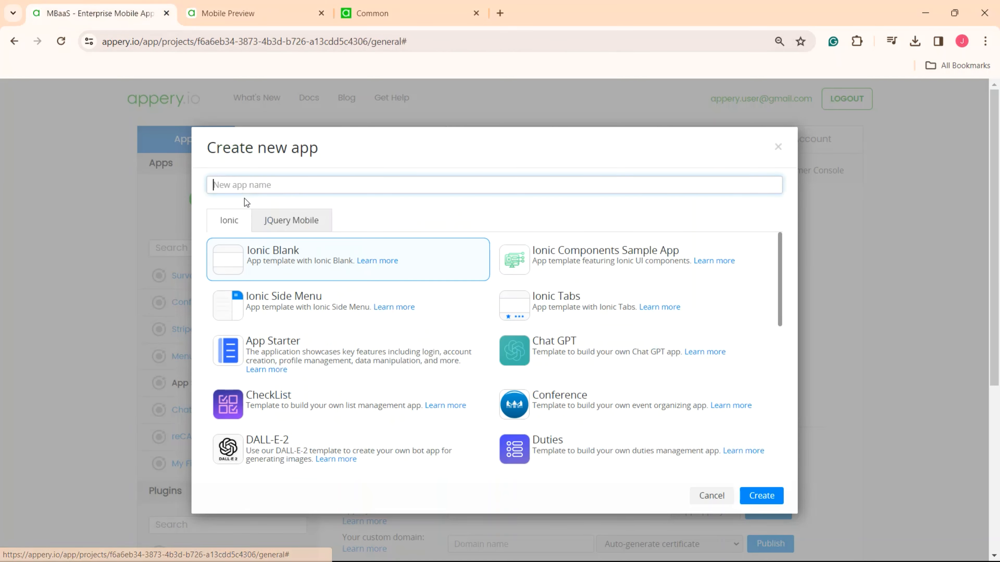
pyautogui.write('Responsive UI App')
pyautogui.click(778, 498)
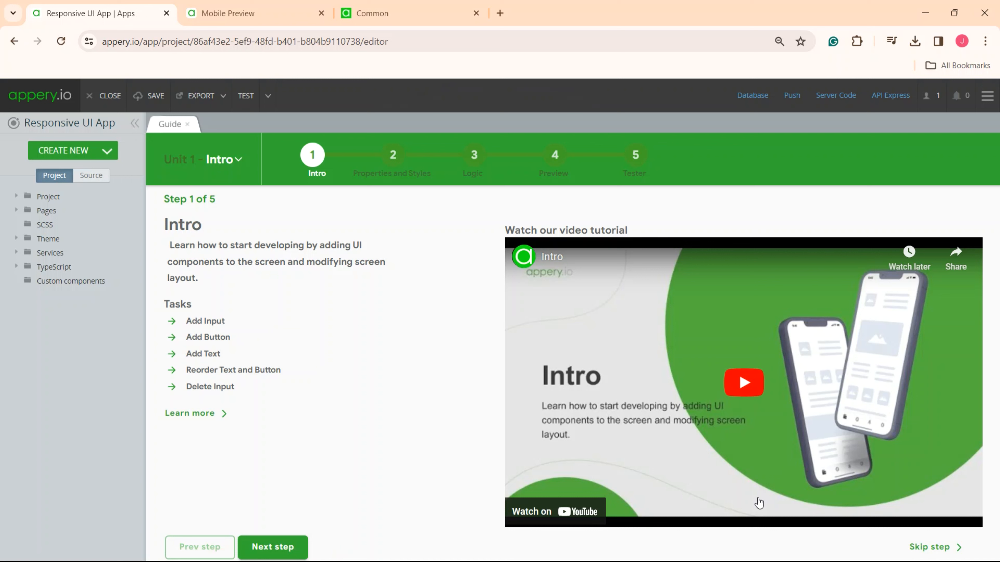
# - Create a page named Profile1 from the Profile layout, with a navigation route
pyautogui.click(105, 154)
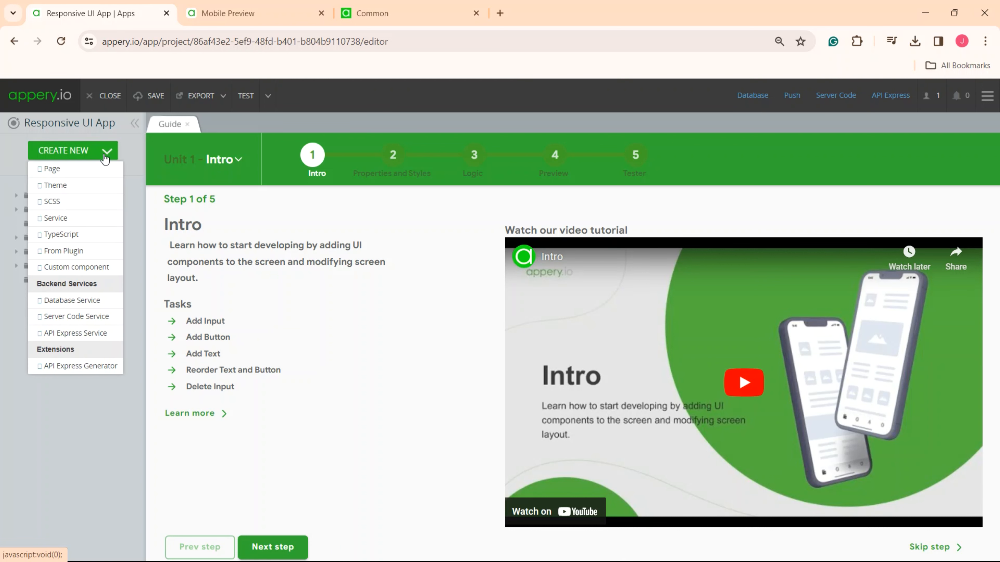
pyautogui.click(98, 169)
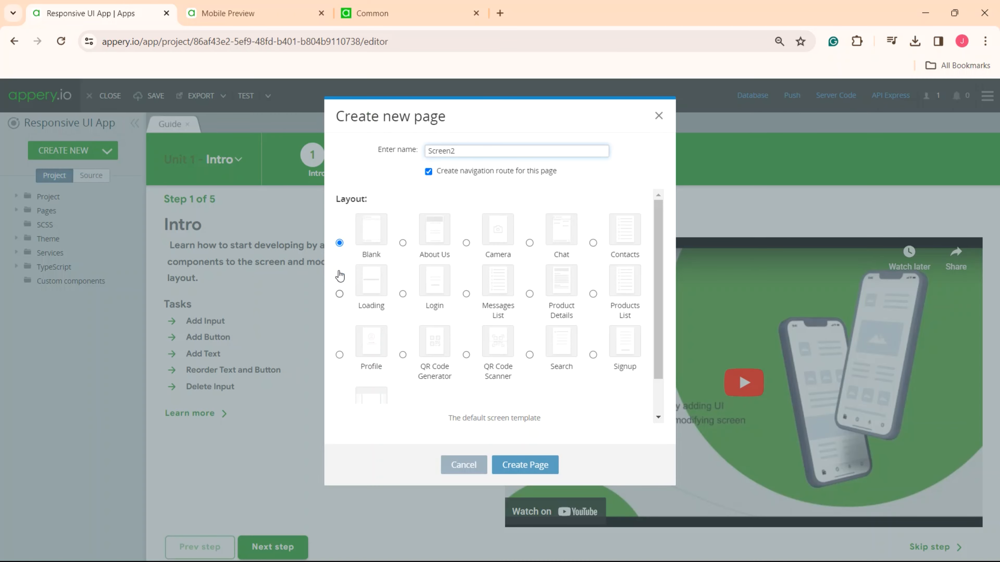
pyautogui.click(339, 355)
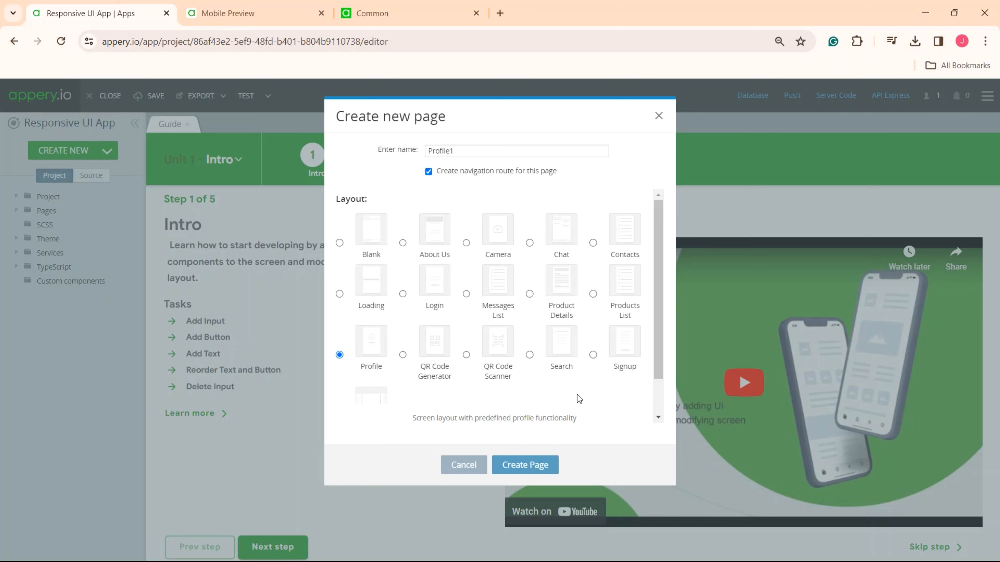
pyautogui.click(512, 463)
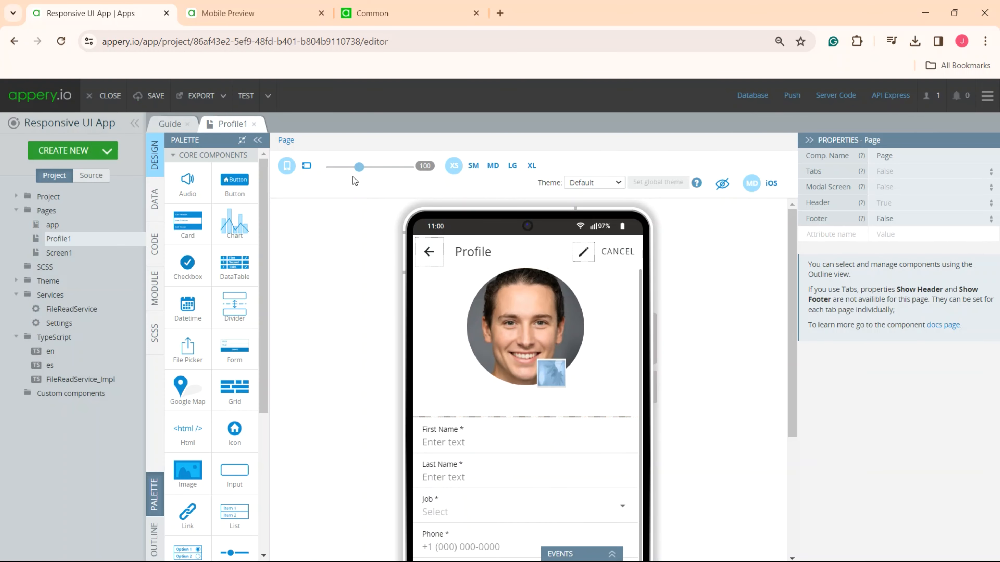
# - Examine the Profile1 page's photo, form fields and their parent Content, GridRow and GridCell containers at 60% canvas zoom
pyautogui.moveTo(358, 167); pyautogui.dragTo(345, 167)
pyautogui.click(521, 294)
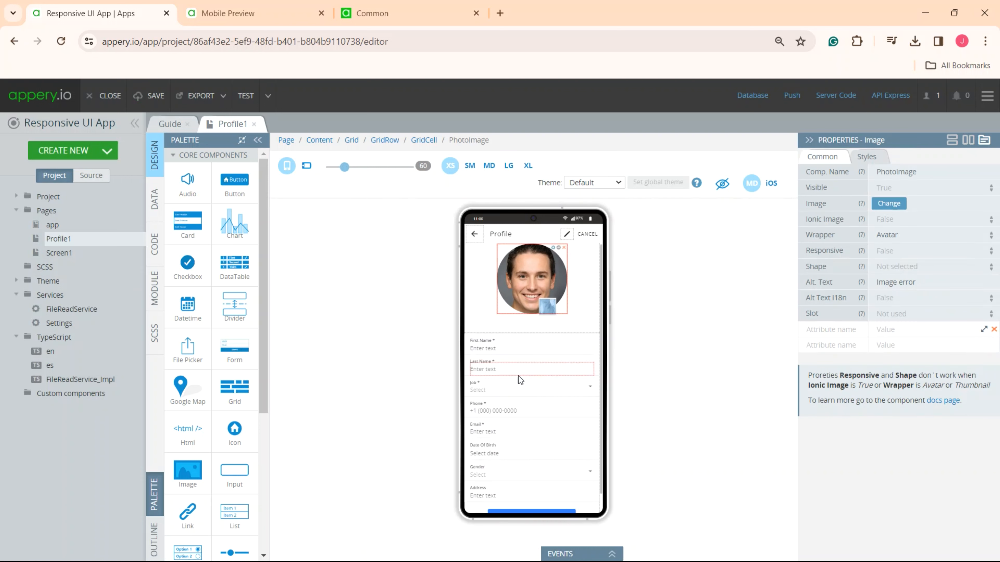
pyautogui.click(518, 377)
pyautogui.click(513, 412)
pyautogui.click(513, 464)
pyautogui.scroll(-1, 514, 464)
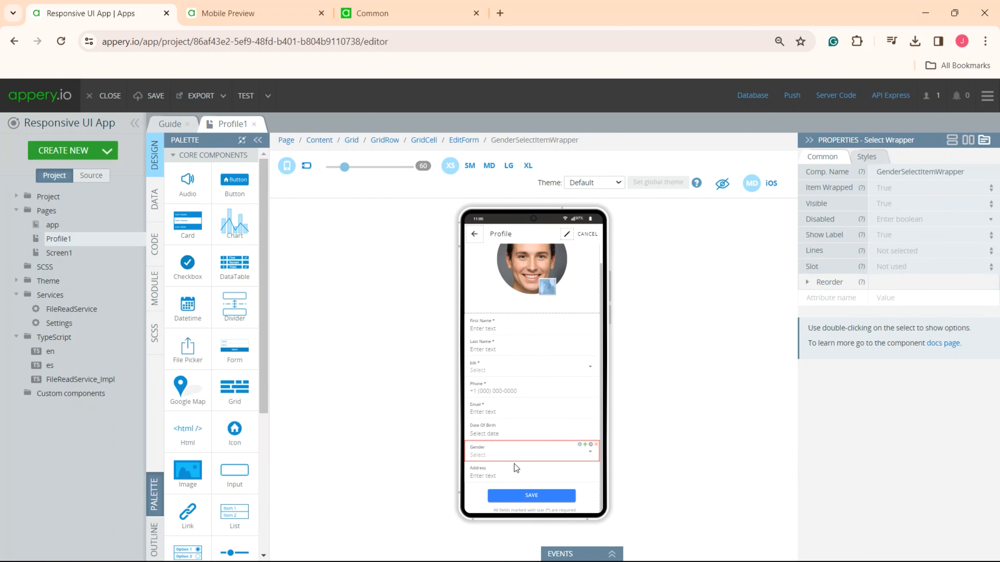
pyautogui.click(319, 142)
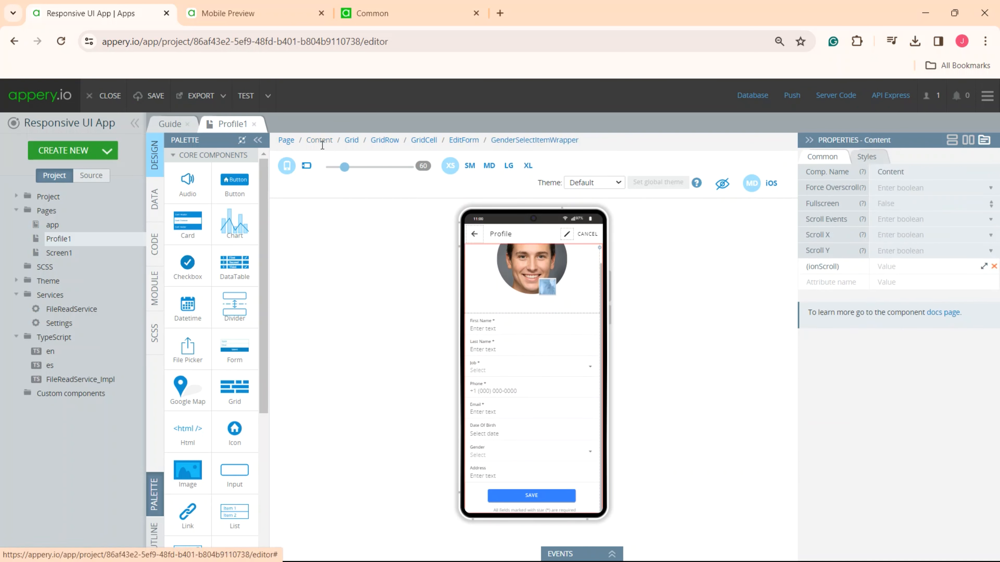
pyautogui.click(385, 142)
pyautogui.click(423, 140)
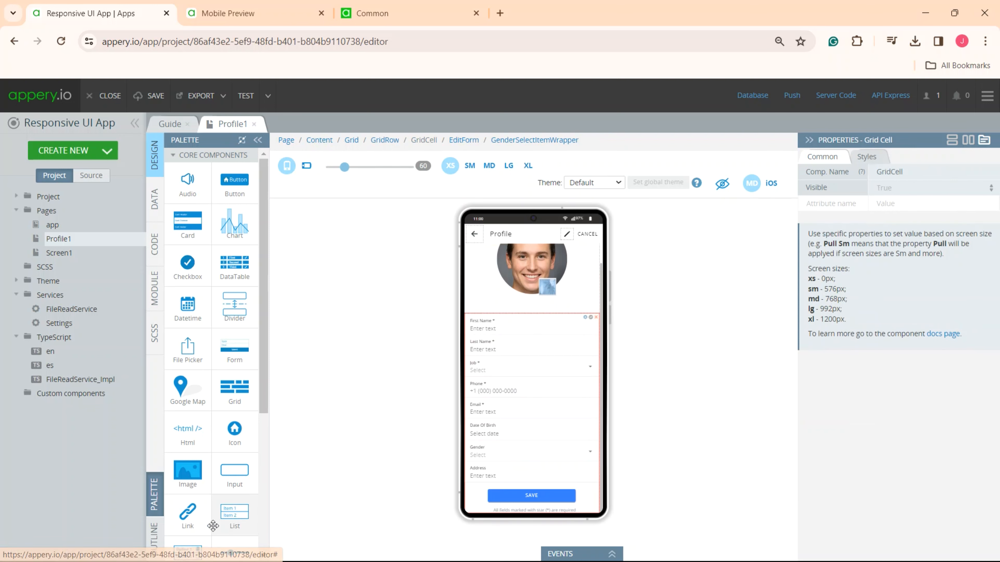
# - Show the page's component outline, widen it to fit the component names, and hide the component palette
pyautogui.click(153, 540)
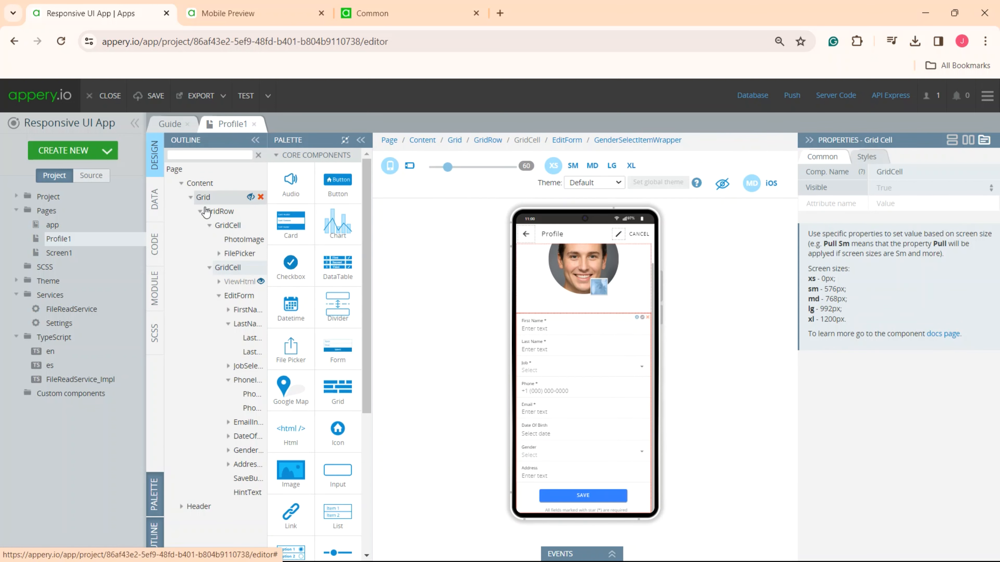
pyautogui.moveTo(241, 500)
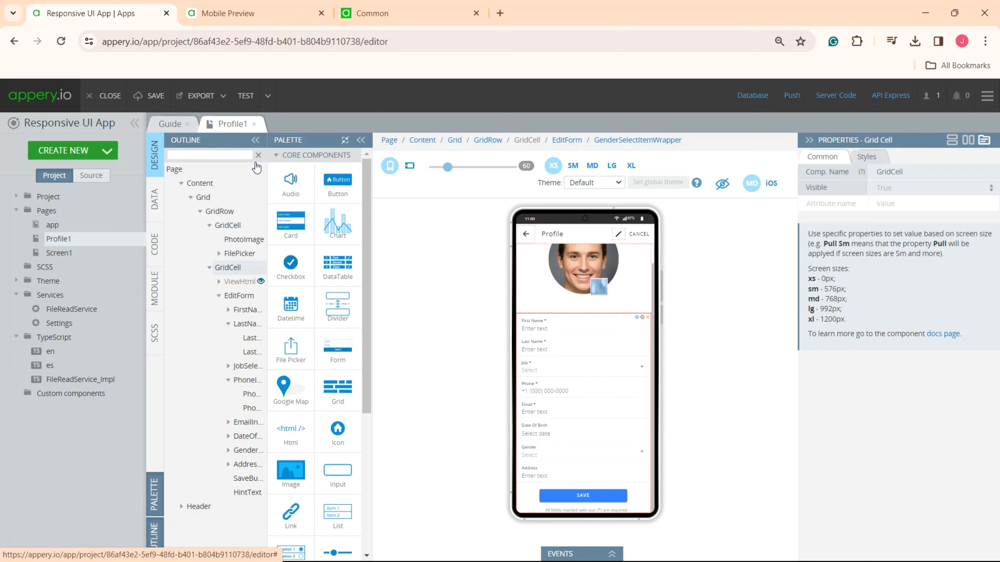
pyautogui.moveTo(266, 139); pyautogui.dragTo(291, 140)
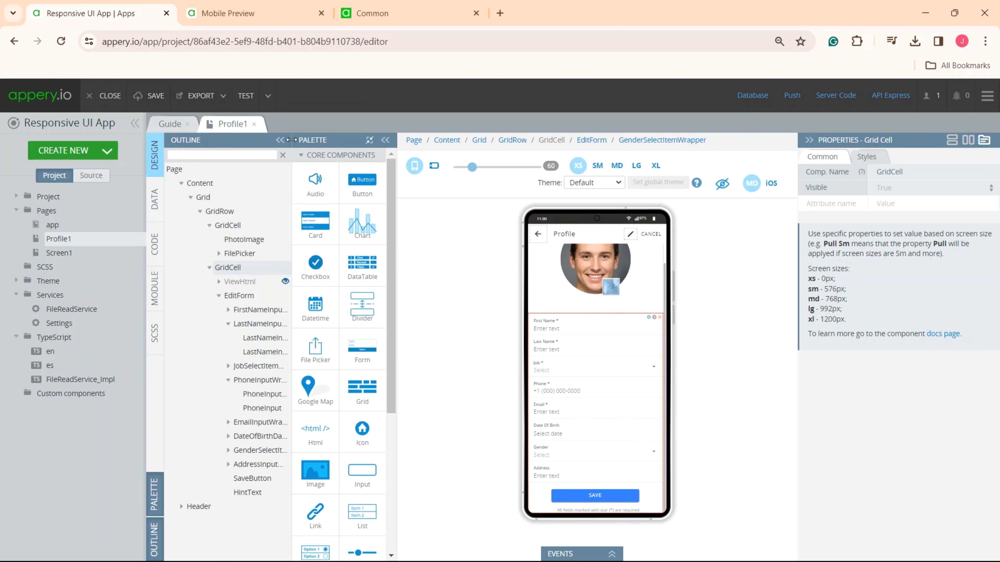
pyautogui.click(371, 138)
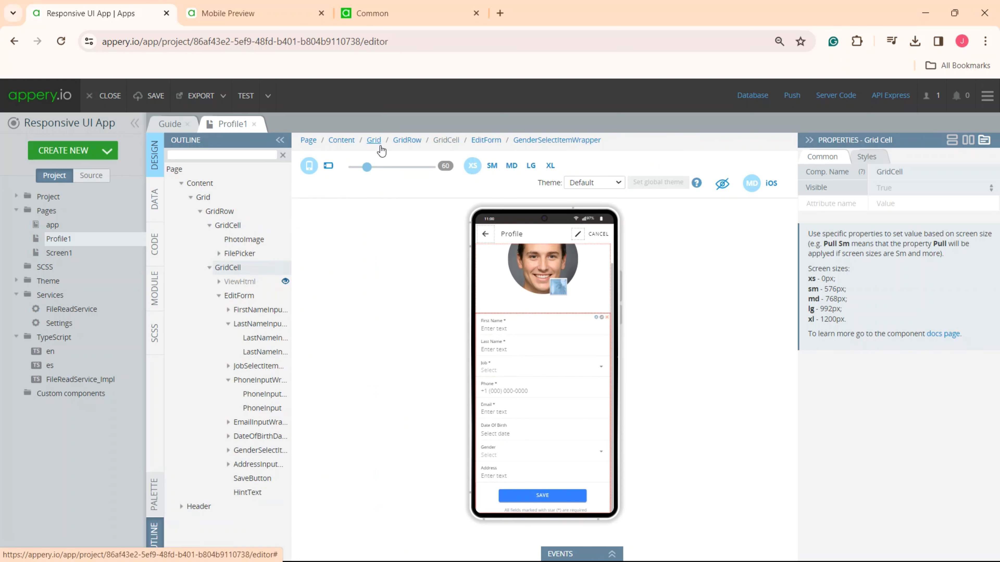
# - Style the page's Content component with width 100%, max width 800 px and Align Self set to Center
pyautogui.scroll(1, 524, 389)
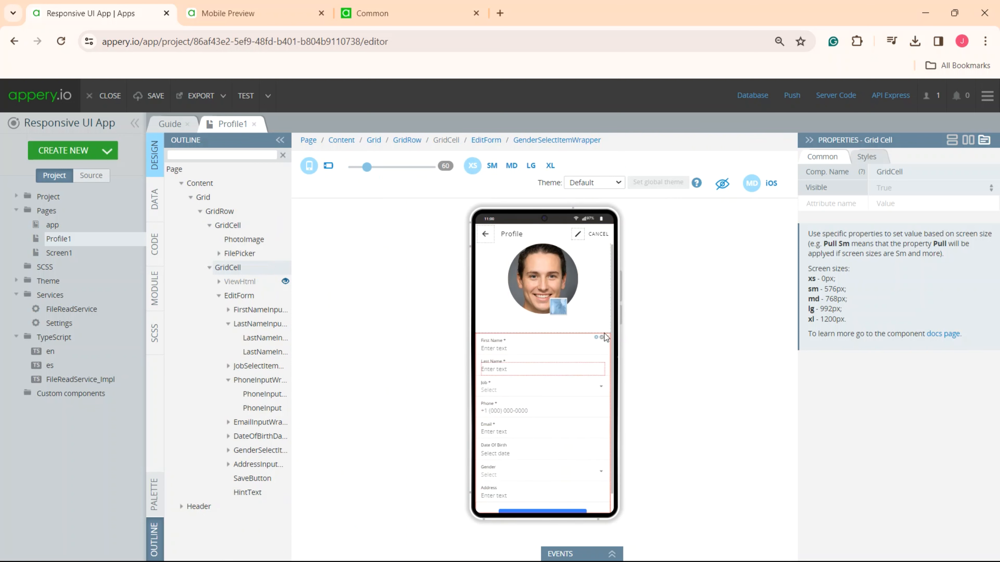
pyautogui.click(341, 140)
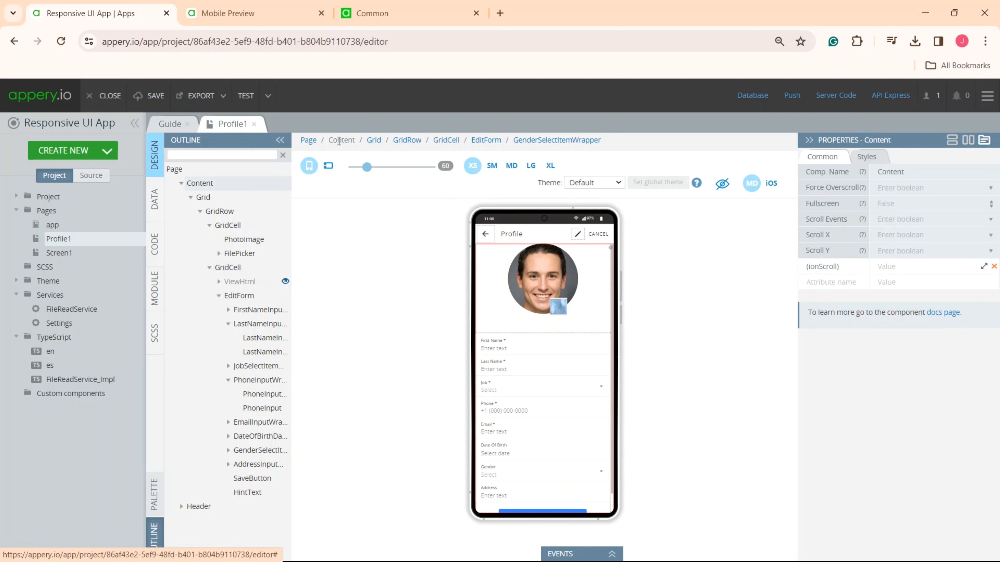
pyautogui.click(868, 158)
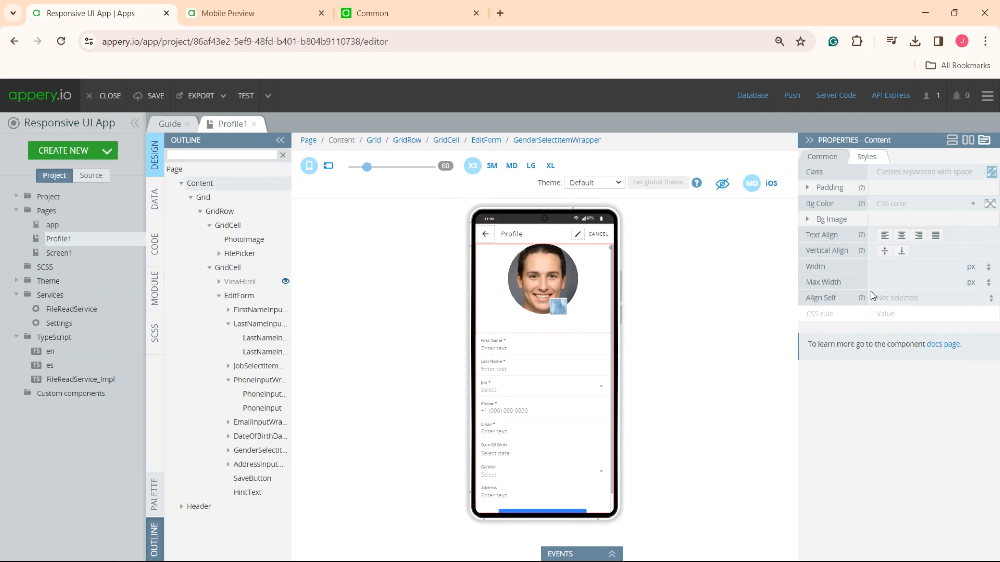
pyautogui.click(888, 263)
pyautogui.write('100')
pyautogui.click(971, 268)
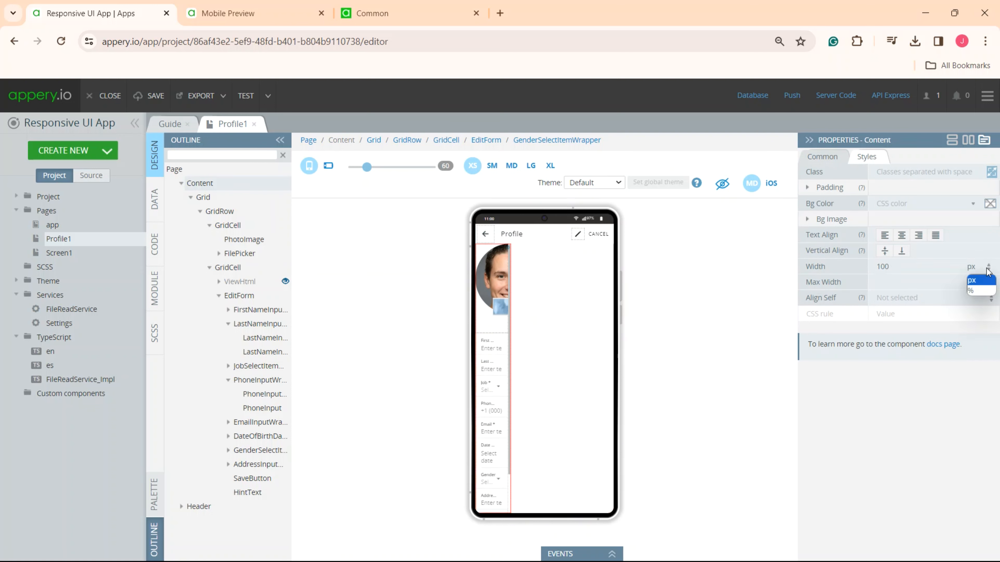
pyautogui.click(970, 290)
pyautogui.click(905, 283)
pyautogui.write('800')
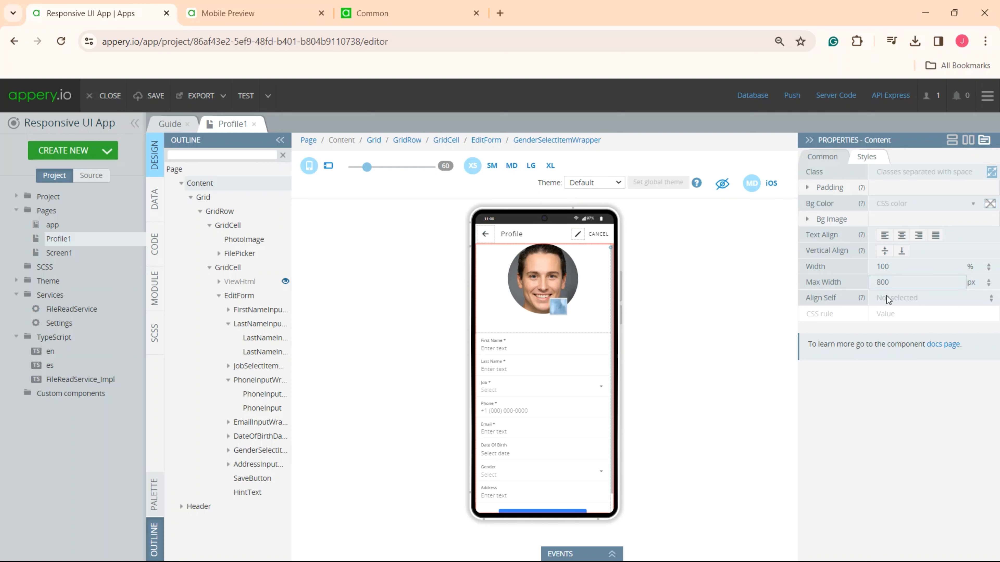
pyautogui.click(918, 302)
pyautogui.click(899, 333)
# - Check how the profile page's Content adapts at SM, MD, LG and XL screen sizes, and return to SM
pyautogui.click(492, 165)
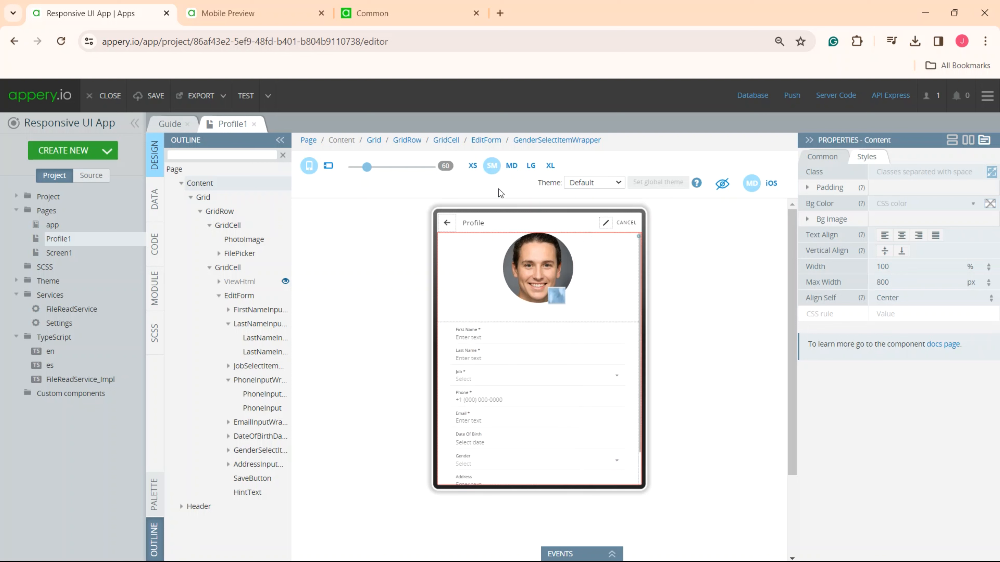
pyautogui.click(512, 166)
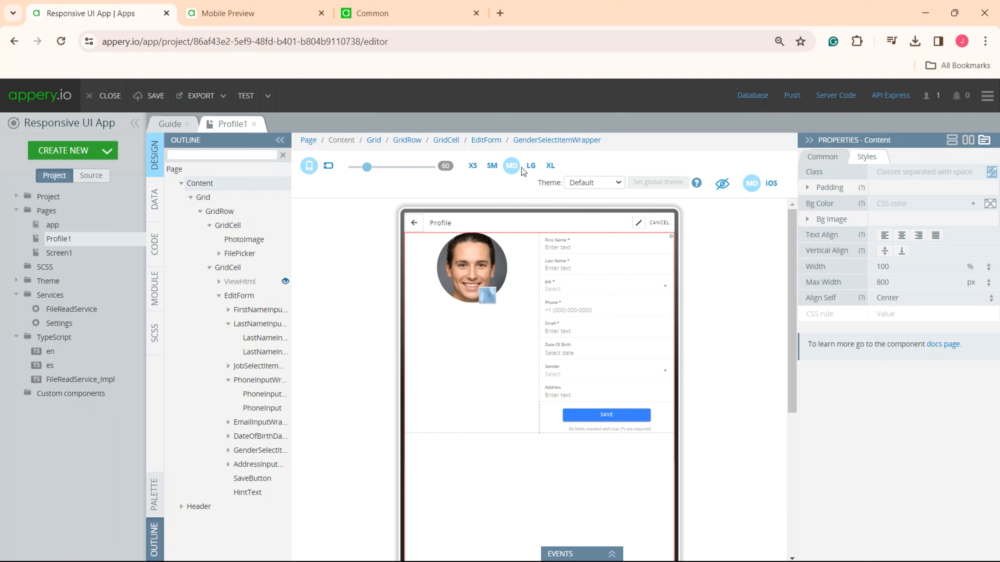
pyautogui.click(530, 165)
pyautogui.click(549, 166)
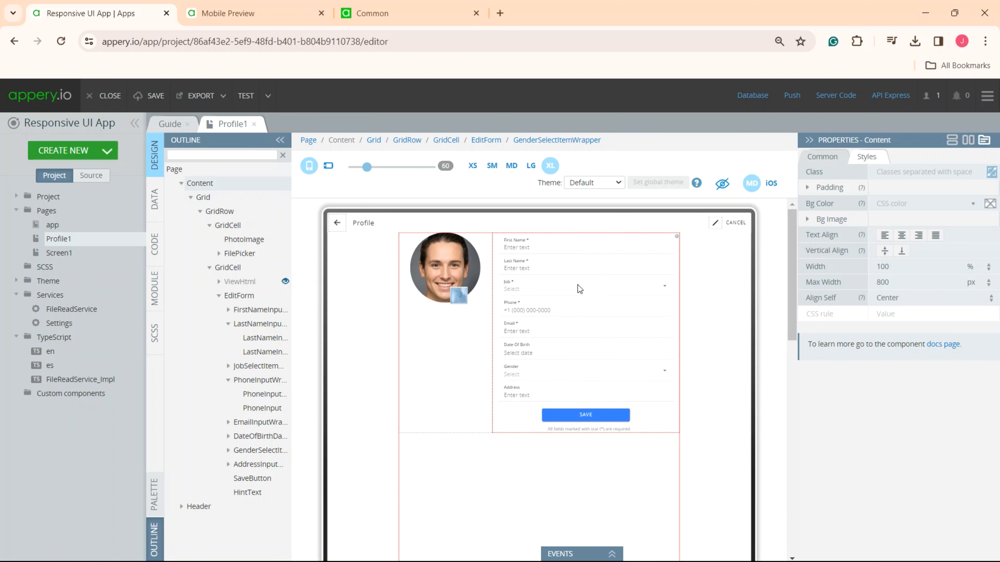
pyautogui.doubleClick(892, 282)
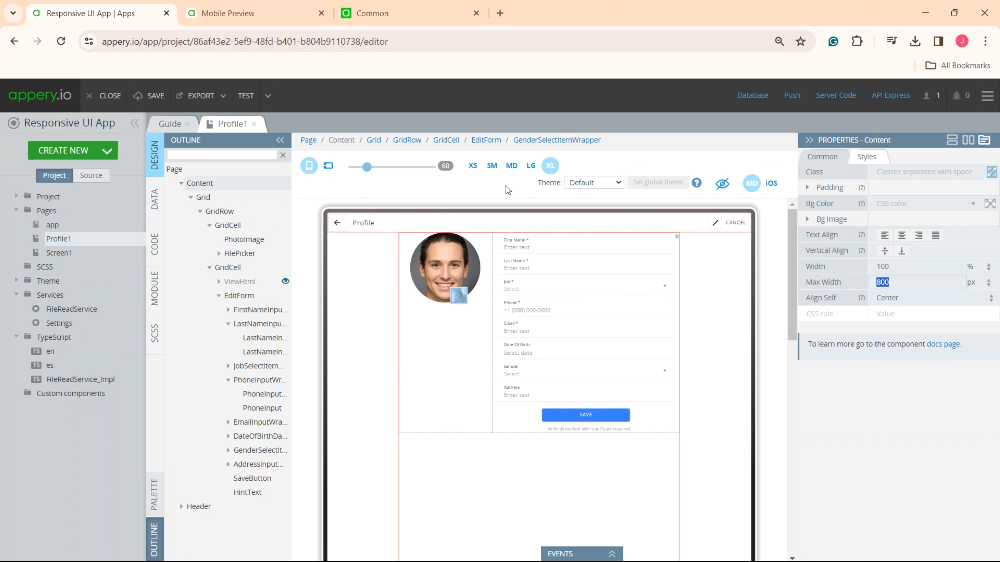
pyautogui.click(492, 165)
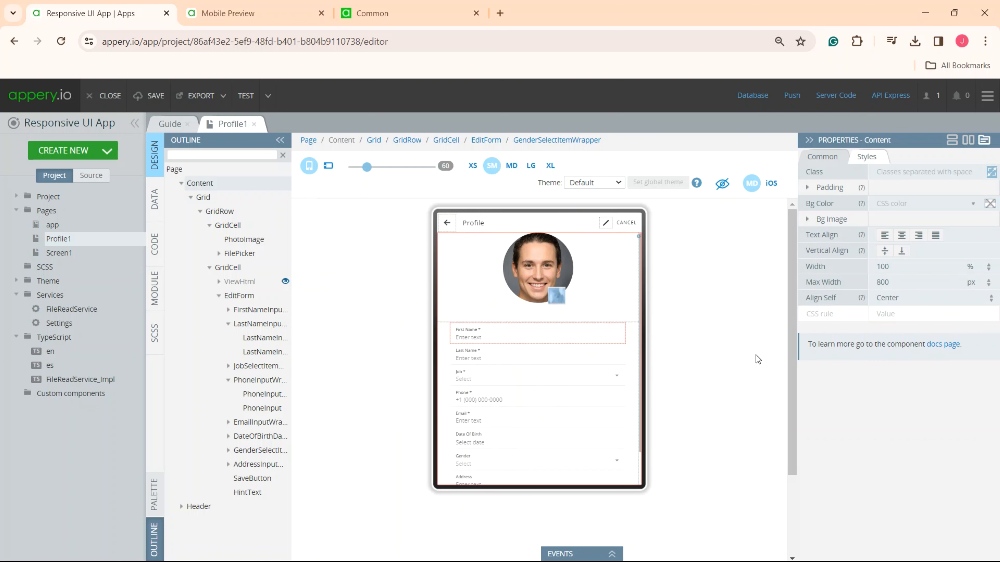
pyautogui.click(886, 250)
# - Set the Grid's Fixed property to True and check the page at MD and XS screen sizes
pyautogui.click(374, 141)
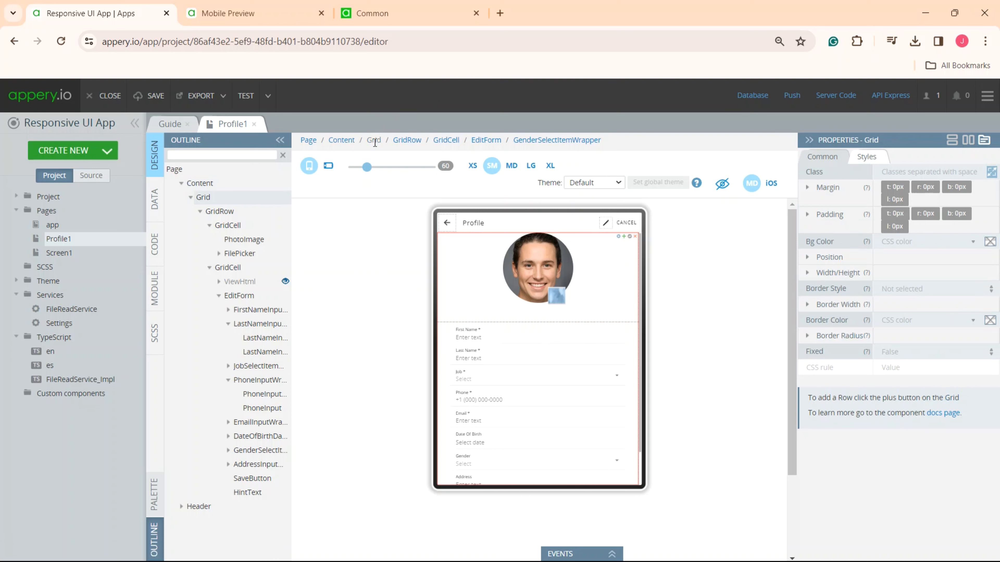
pyautogui.click(807, 186)
pyautogui.click(807, 187)
pyautogui.click(805, 305)
pyautogui.click(805, 306)
pyautogui.click(808, 273)
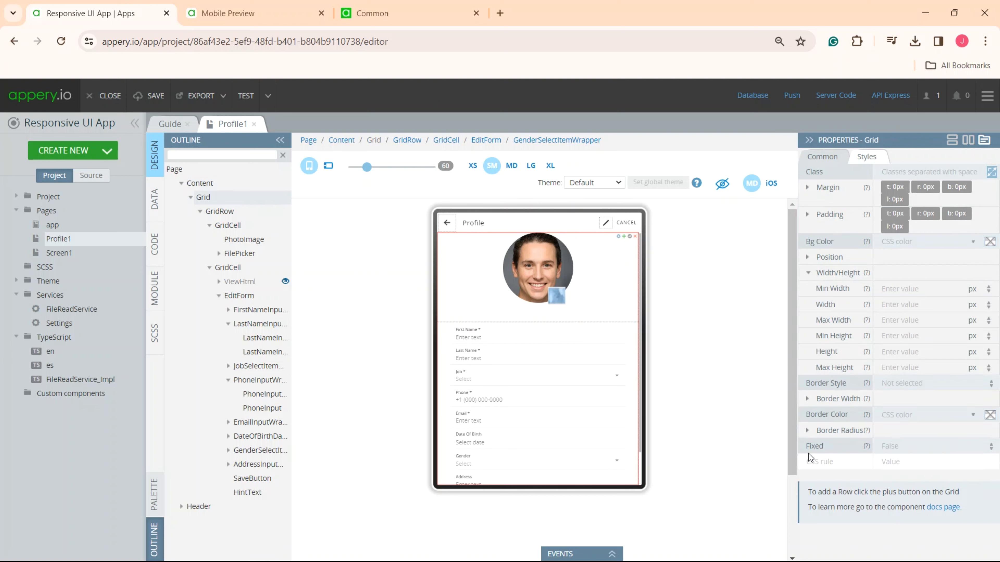
pyautogui.click(935, 449)
pyautogui.click(921, 460)
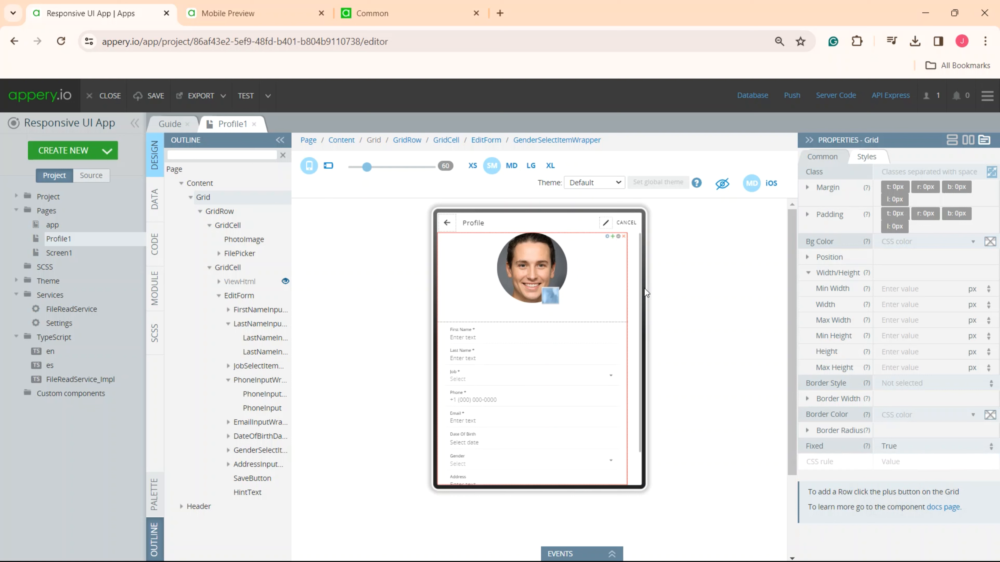
pyautogui.click(512, 166)
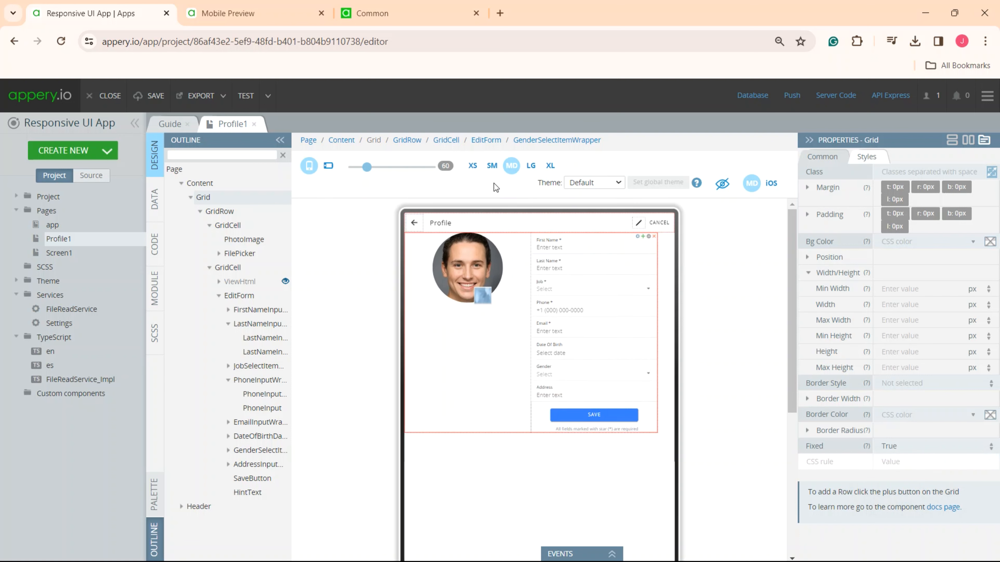
pyautogui.click(472, 165)
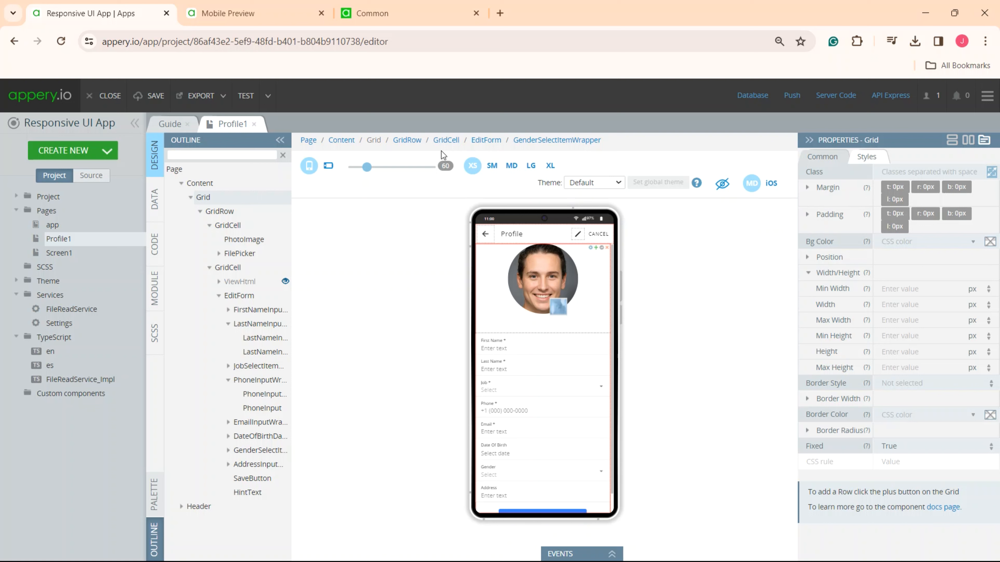
# - Examine the photo grid cell's Size properties for each screen size and check the layout at MD, LG and XL
pyautogui.click(448, 142)
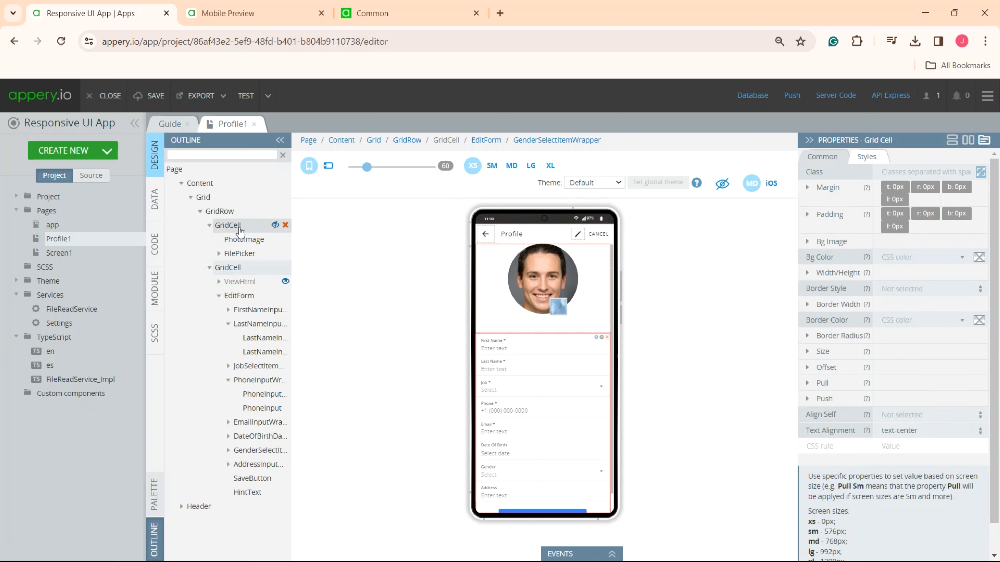
pyautogui.click(228, 226)
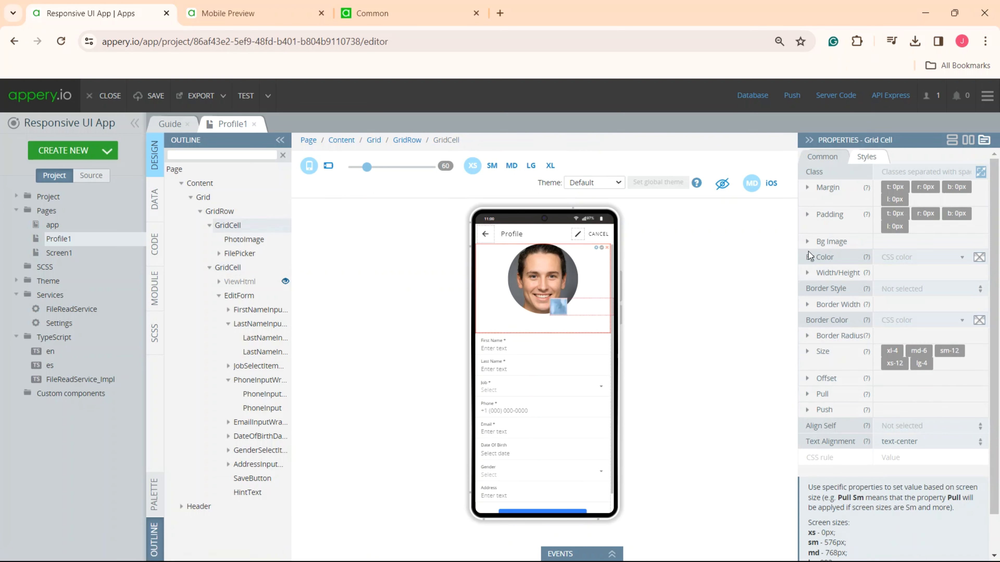
pyautogui.click(807, 350)
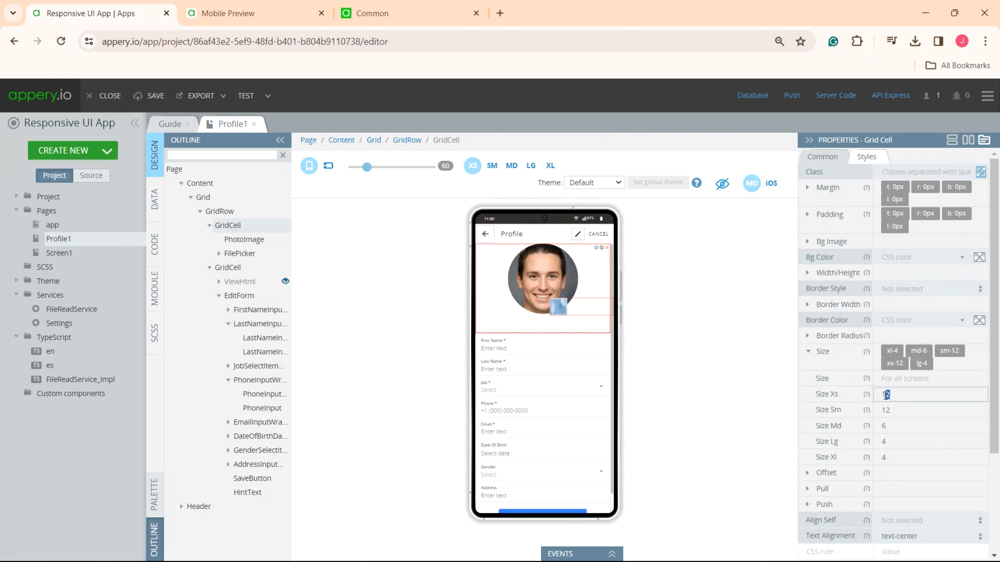
pyautogui.moveTo(890, 410); pyautogui.dragTo(886, 413)
pyautogui.doubleClick(886, 416)
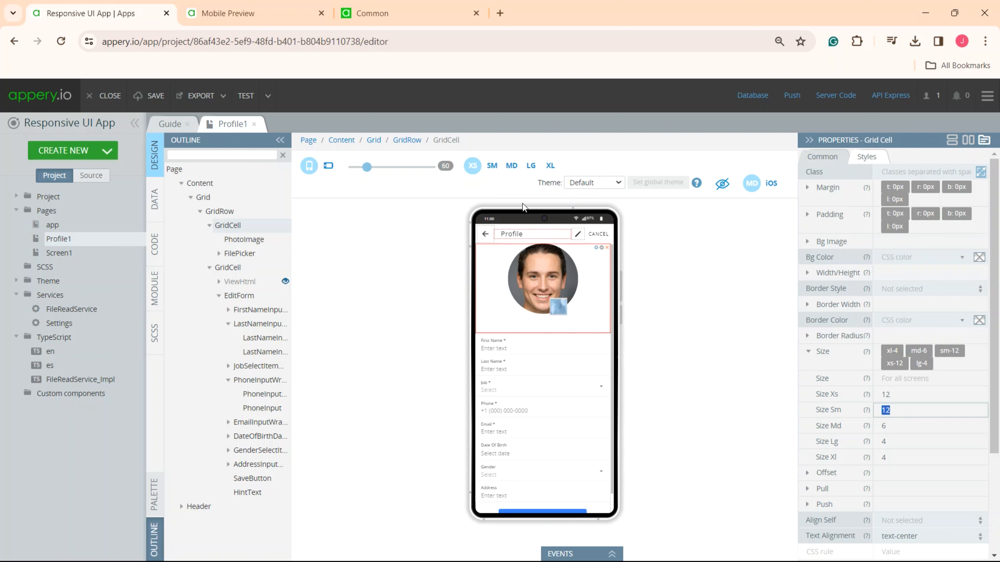
pyautogui.click(512, 166)
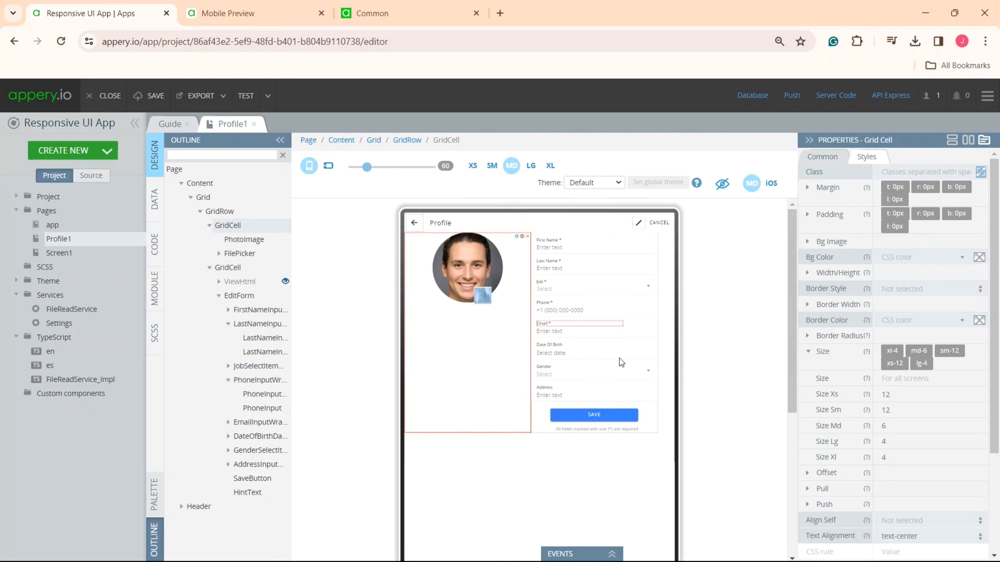
pyautogui.click(886, 426)
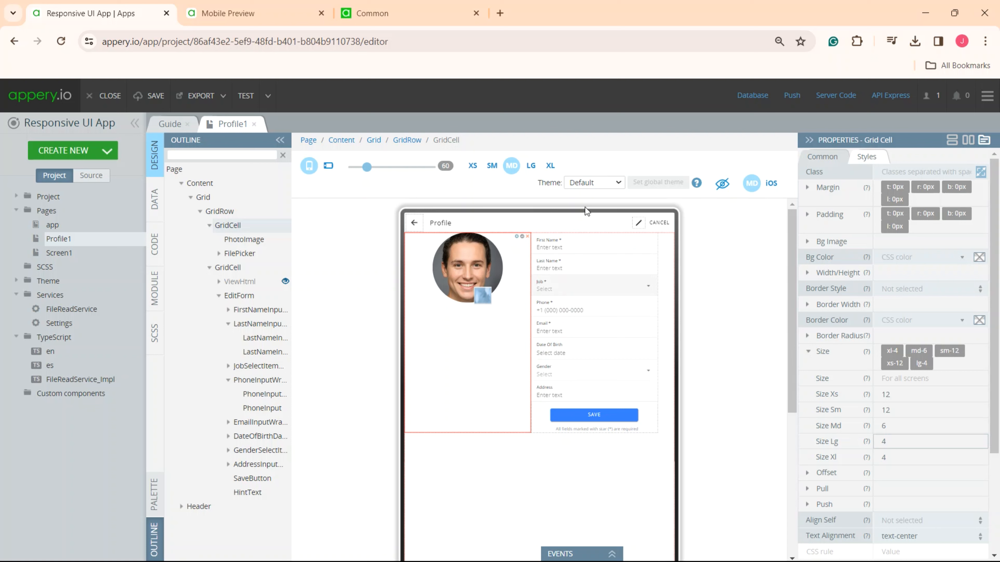
pyautogui.click(530, 166)
pyautogui.click(551, 166)
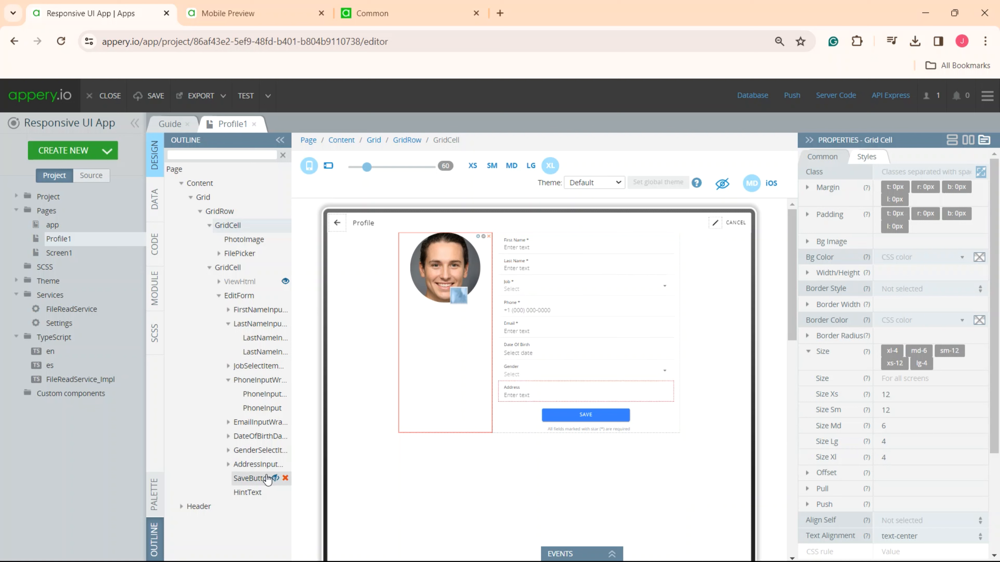
# - Examine the SaveButton's width and max width properties and check the button at SM, MD and LG screen sizes
pyautogui.click(252, 479)
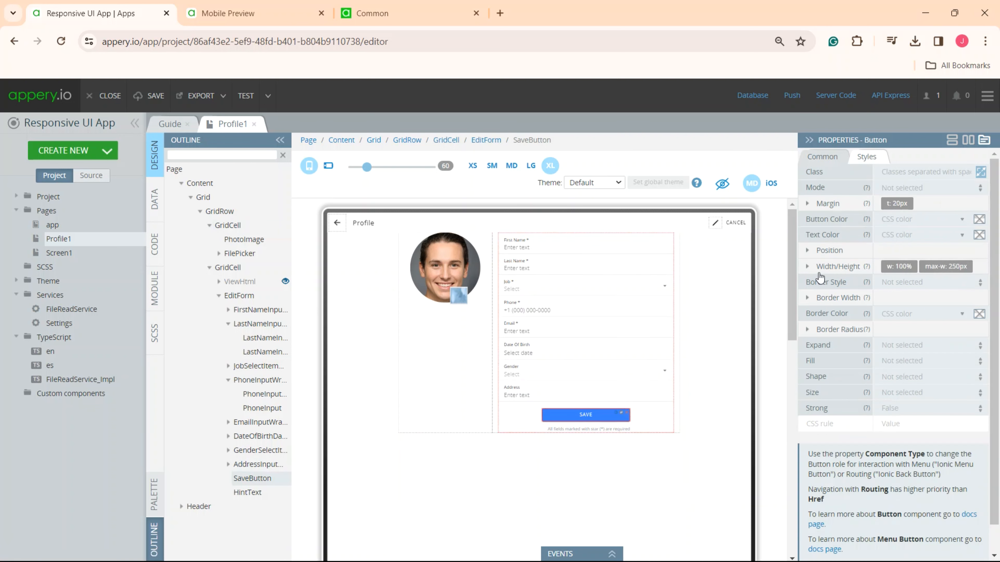
pyautogui.click(805, 267)
pyautogui.moveTo(890, 314); pyautogui.dragTo(875, 315)
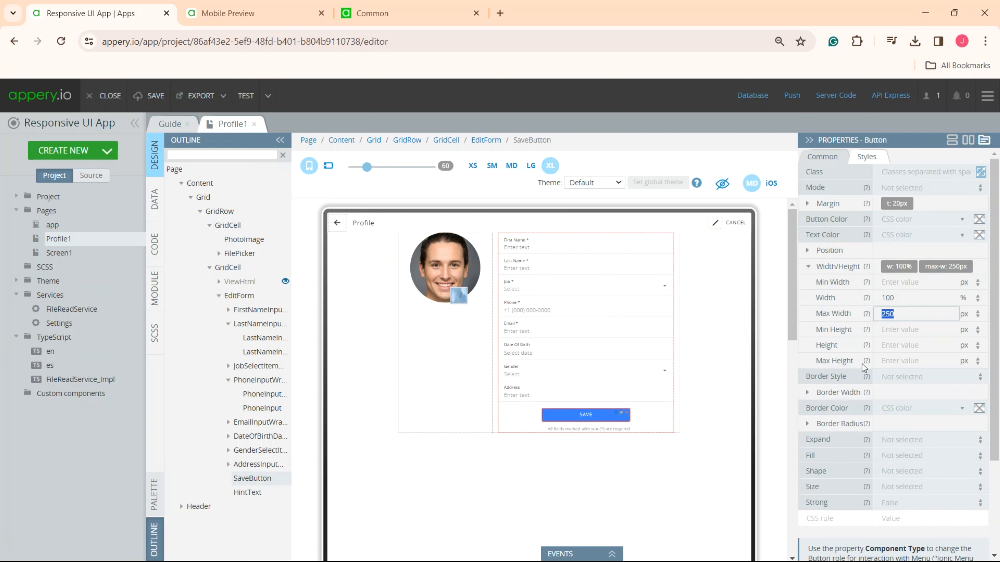
pyautogui.click(492, 166)
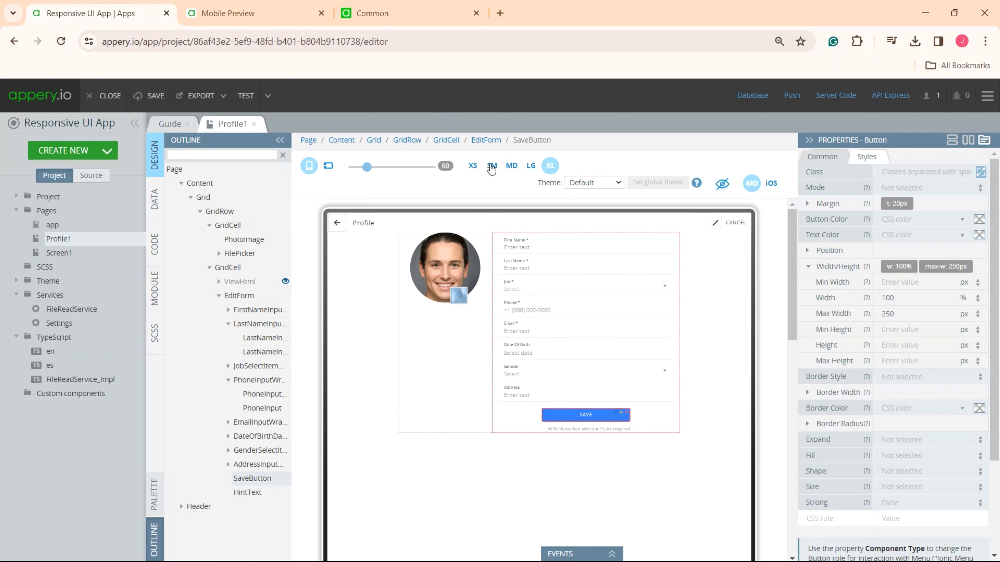
pyautogui.moveTo(641, 362); pyautogui.dragTo(638, 241)
pyautogui.click(512, 166)
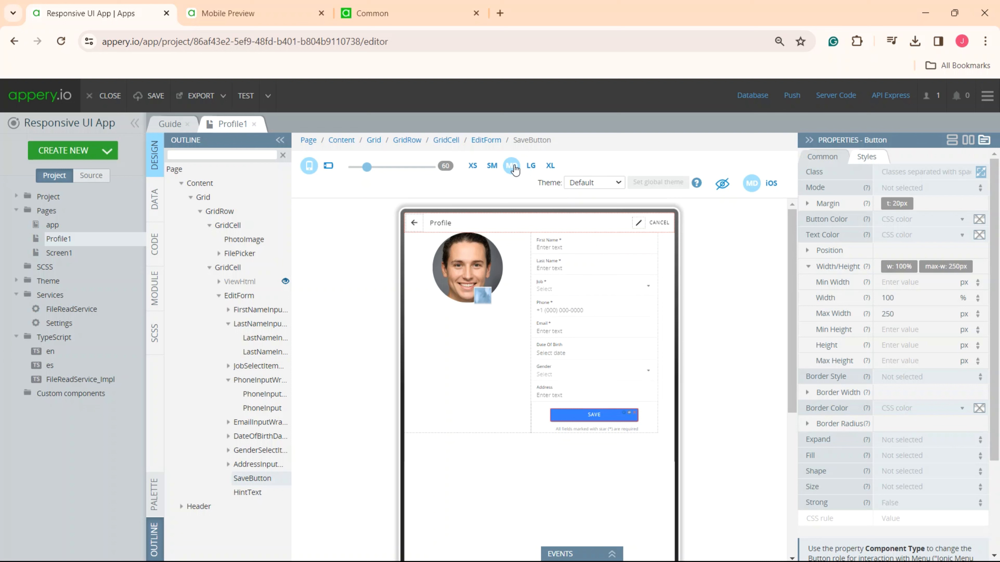
pyautogui.click(531, 165)
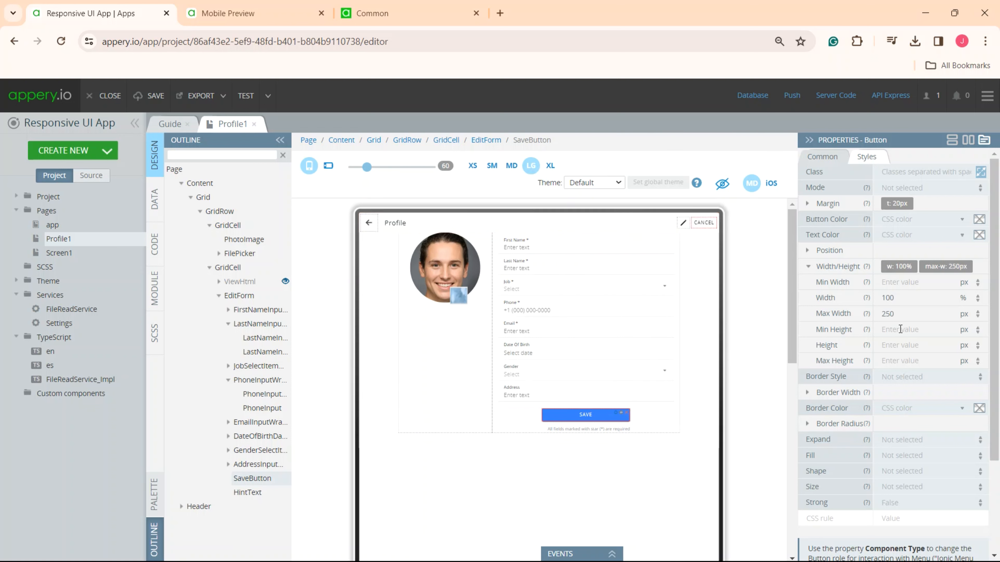
# - Set the SaveButton's Max Width to 400 px and check the page at SM, MD and XS screen sizes
pyautogui.moveTo(897, 314); pyautogui.dragTo(878, 315)
pyautogui.write('400')
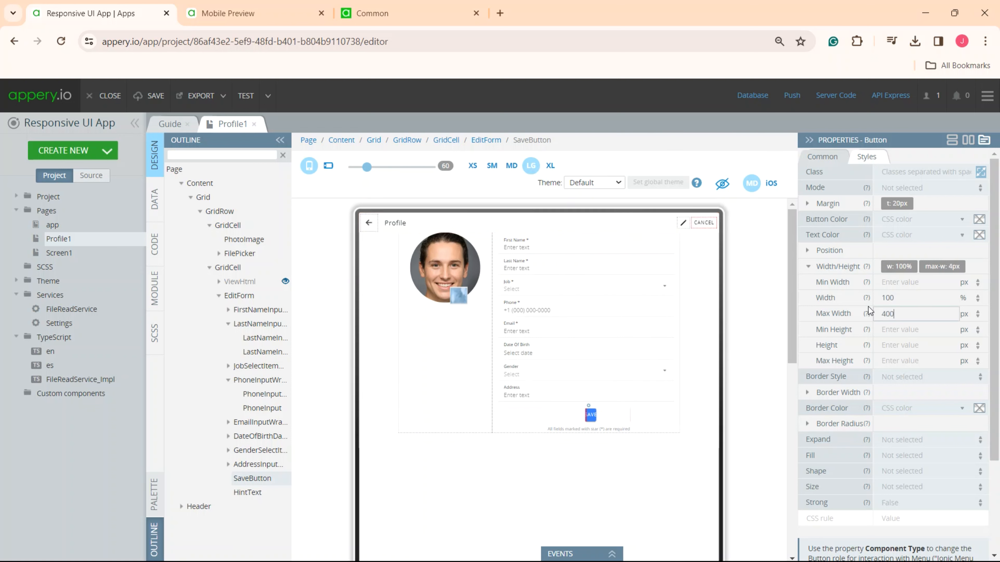
pyautogui.click(493, 169)
pyautogui.click(618, 398)
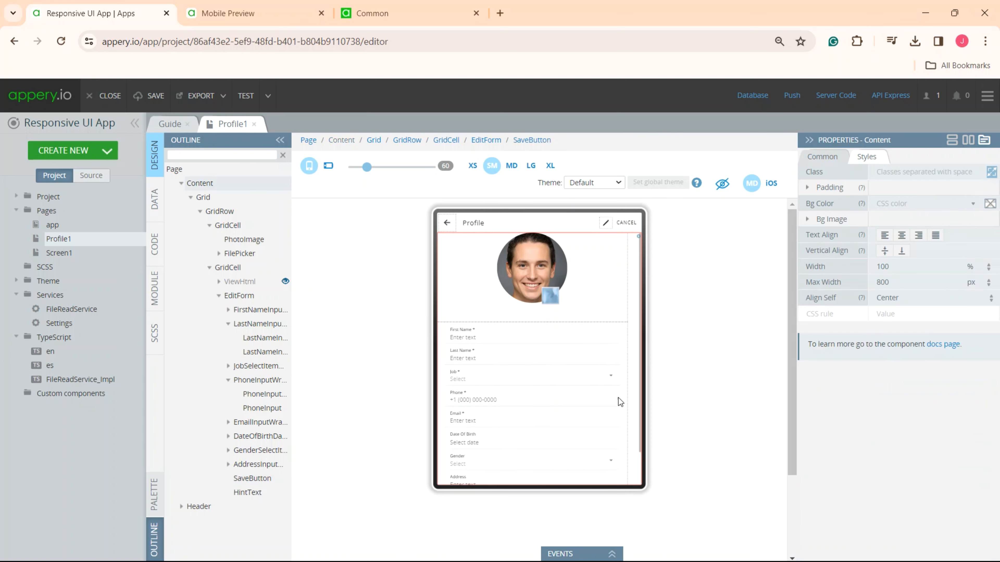
pyautogui.click(472, 166)
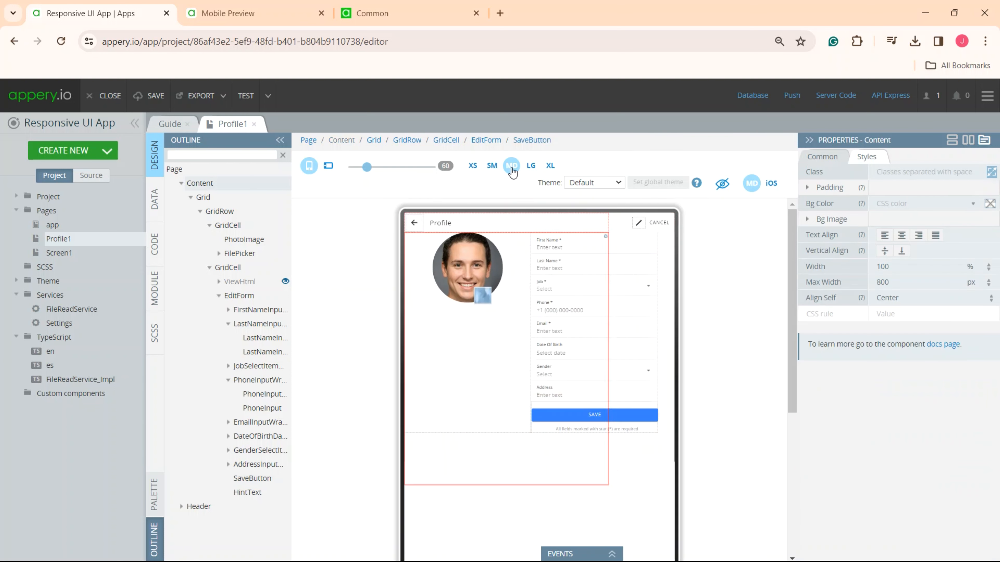
pyautogui.scroll(-1, 571, 287)
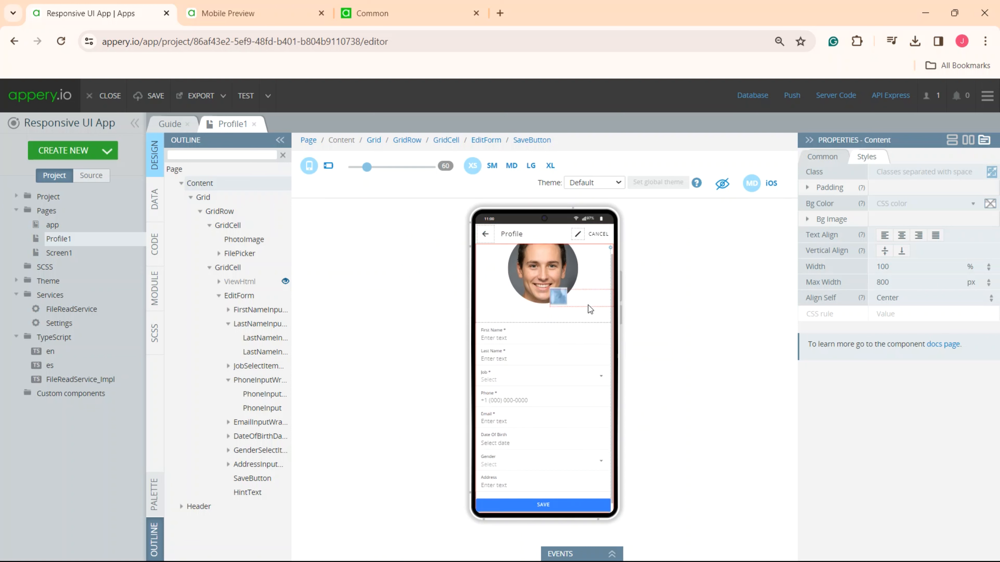
# - Set Align Self to center for the grid cell holding the photo and check it at LG, XL and SM
pyautogui.click(475, 289)
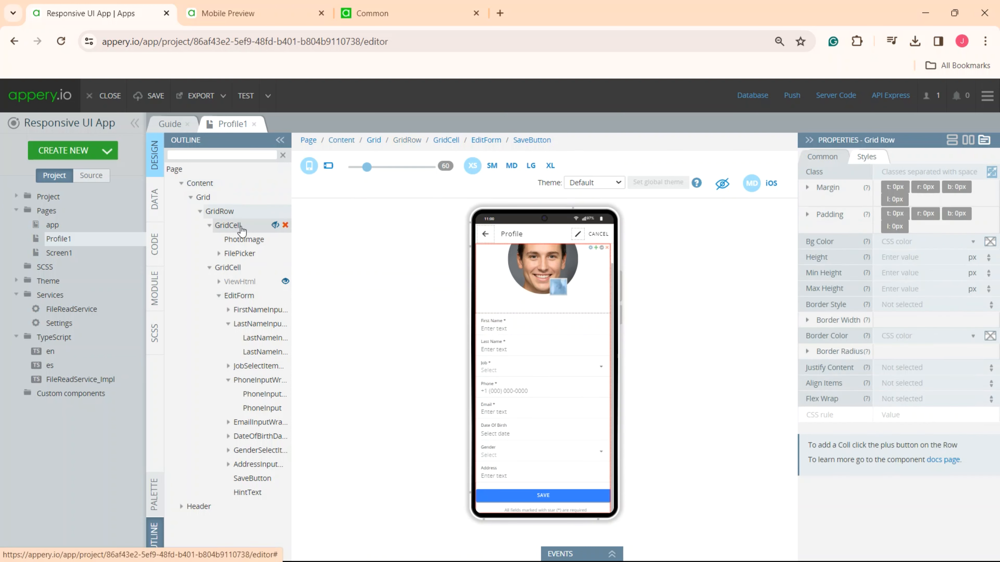
pyautogui.click(889, 519)
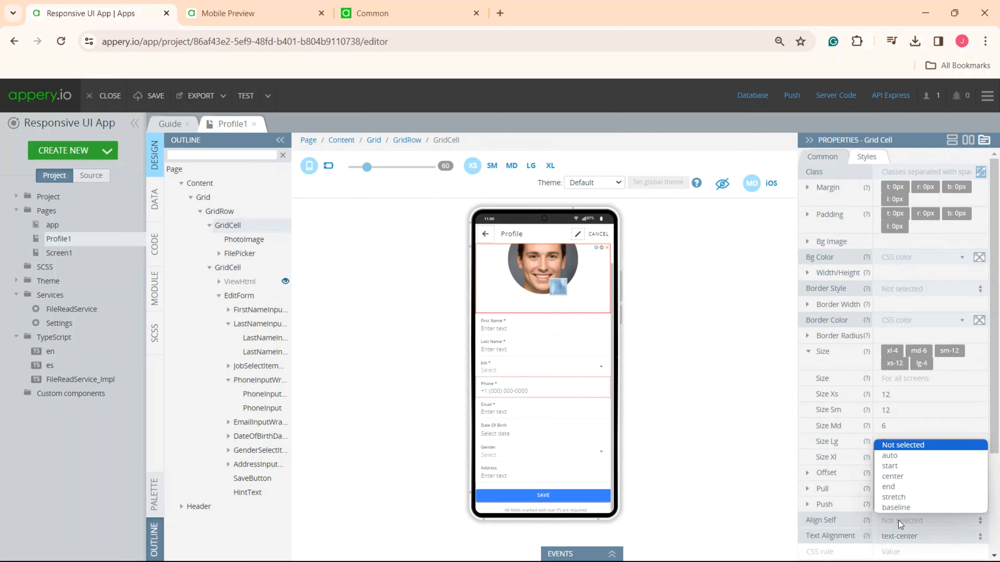
pyautogui.click(892, 478)
pyautogui.click(531, 165)
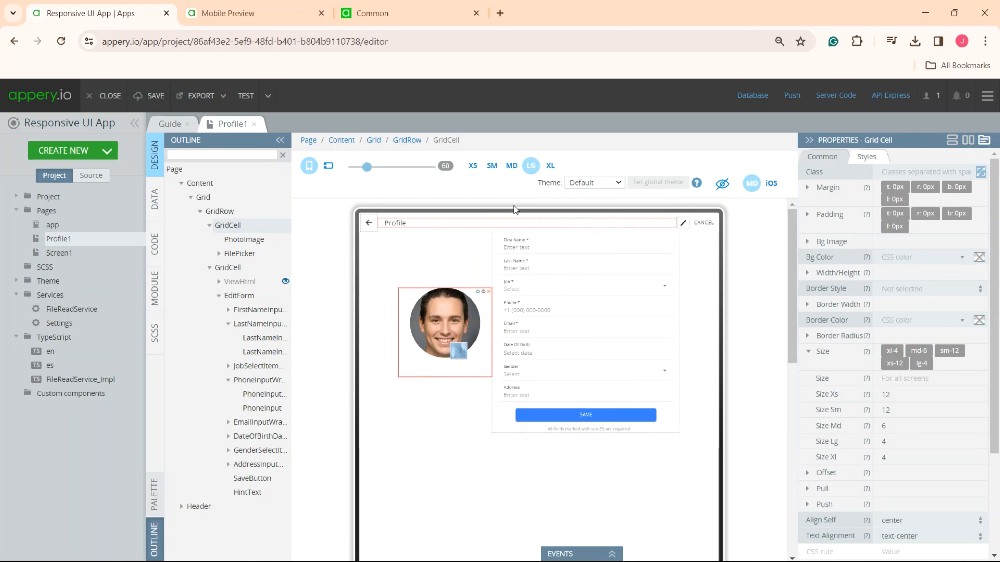
pyautogui.click(550, 165)
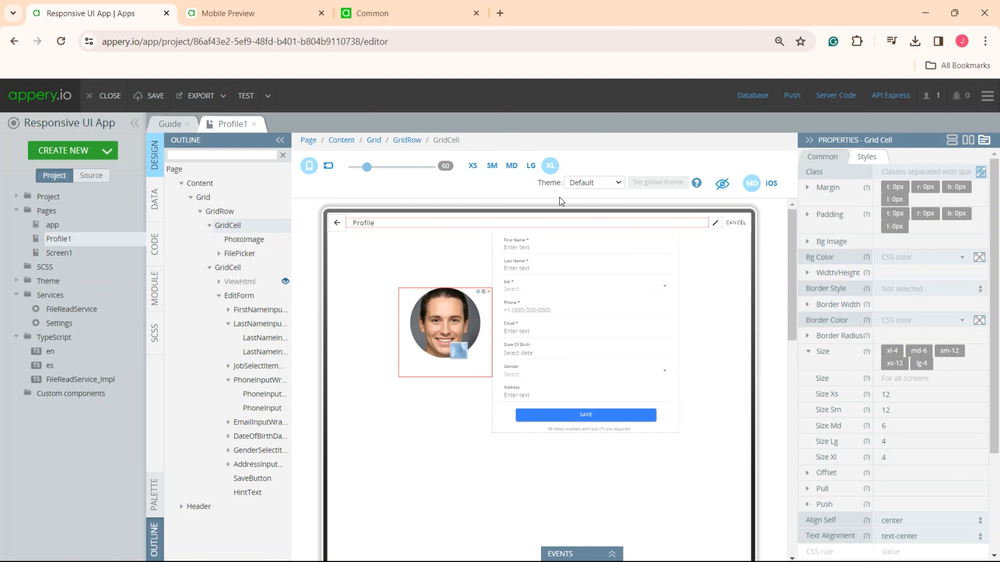
pyautogui.click(492, 166)
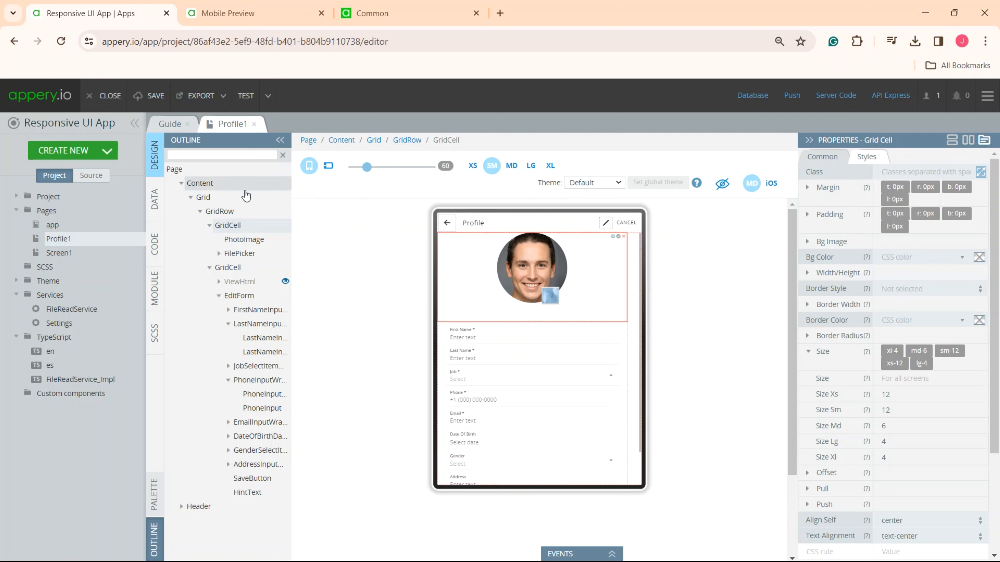
# - Set the Grid's Width to 100%
pyautogui.click(199, 197)
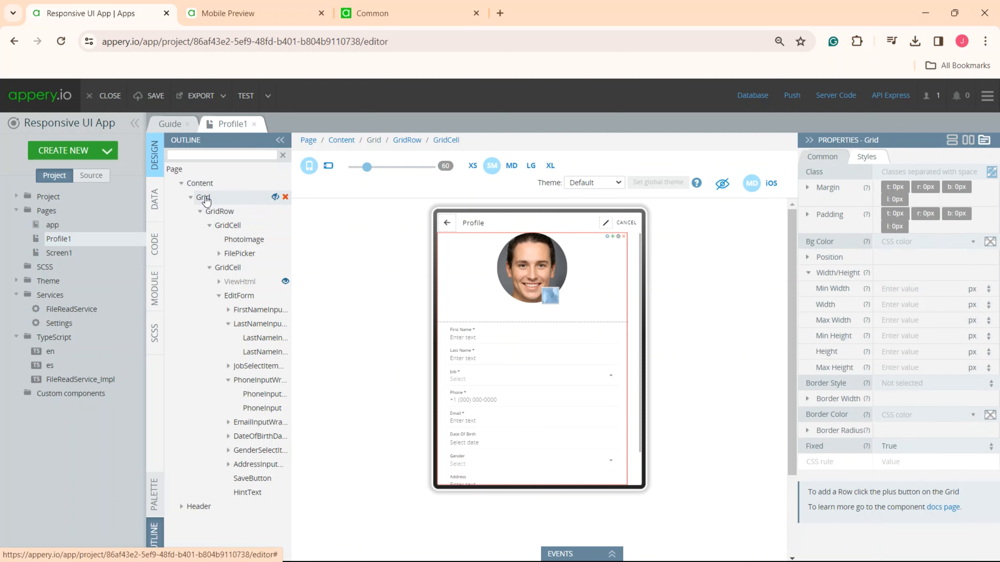
pyautogui.click(901, 304)
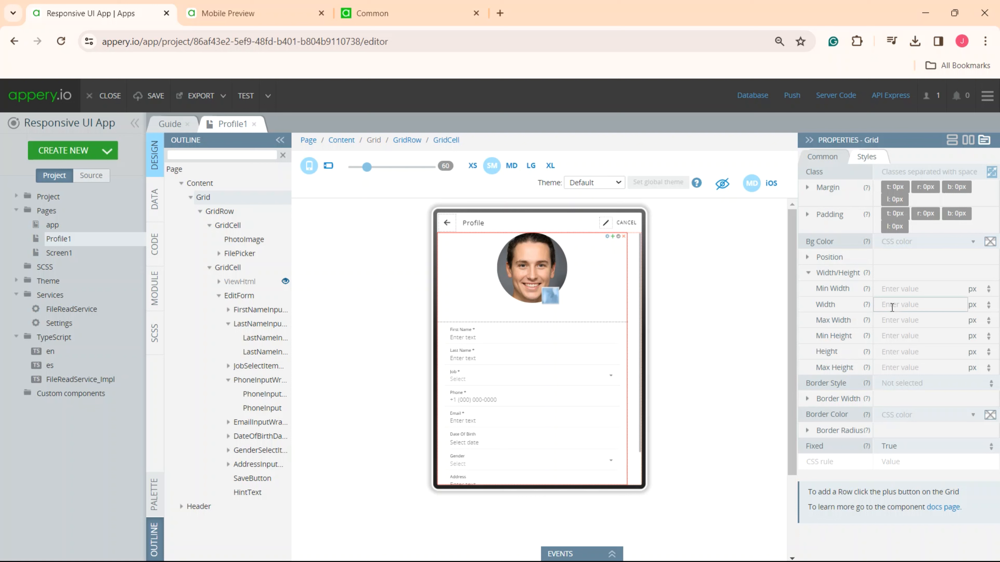
pyautogui.write('100')
pyautogui.click(986, 305)
pyautogui.click(985, 317)
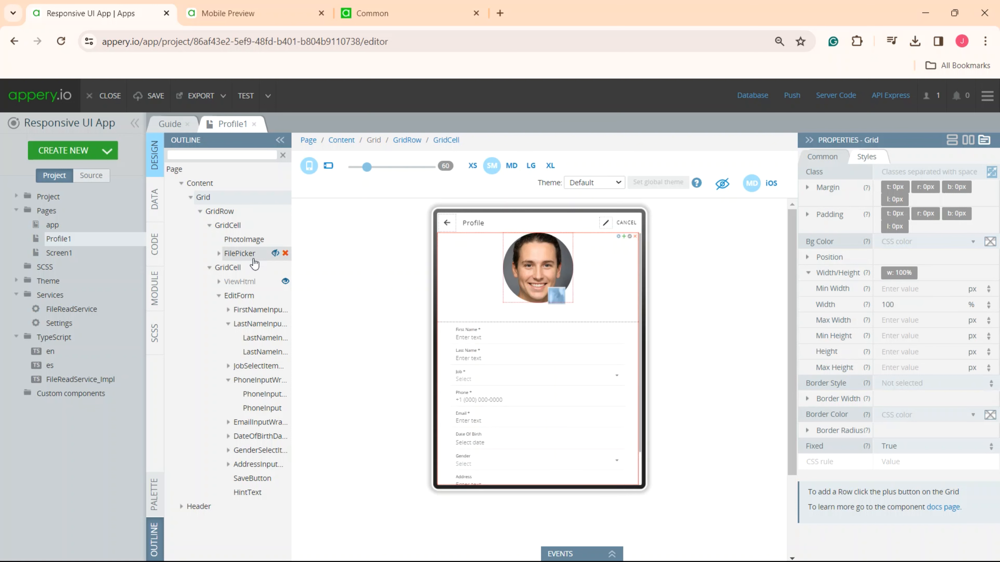
# - Set the Width of the grid cell containing the edit form to 100%
pyautogui.click(228, 268)
pyautogui.click(807, 272)
pyautogui.click(905, 304)
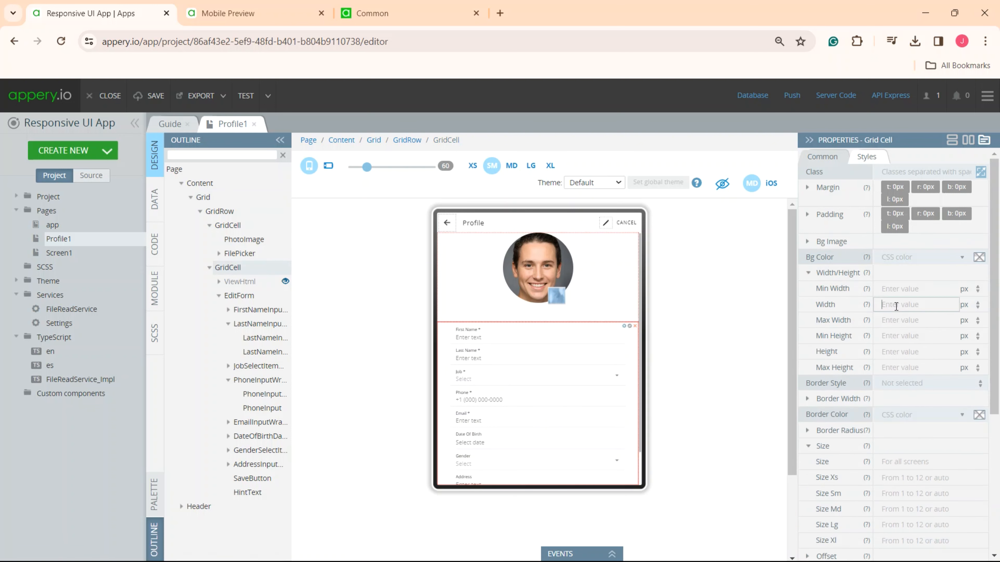
pyautogui.write('100')
pyautogui.click(978, 305)
pyautogui.click(971, 328)
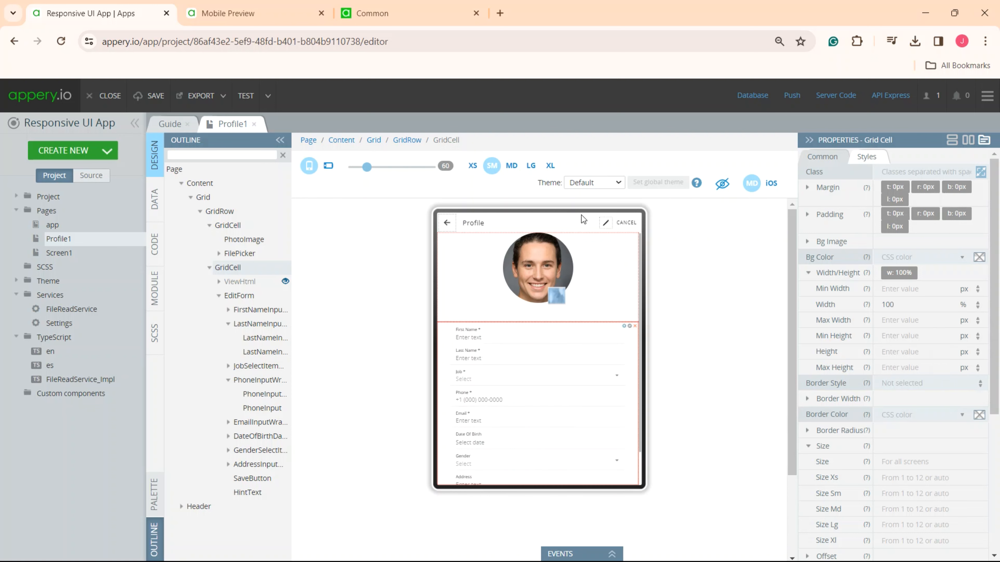
# - Display the page at LG size and clear the EditForm's Max Width value
pyautogui.click(531, 166)
pyautogui.click(575, 331)
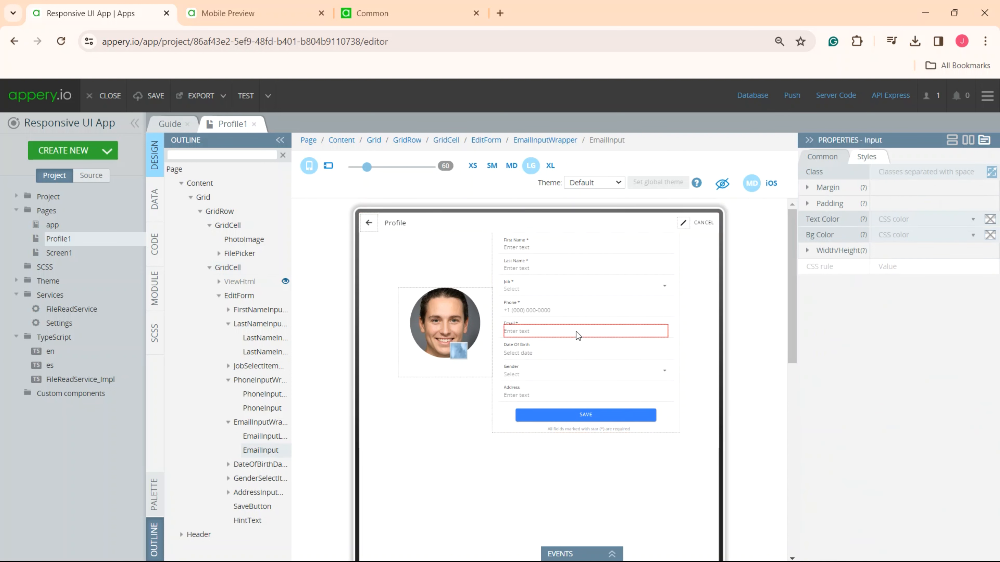
pyautogui.click(487, 141)
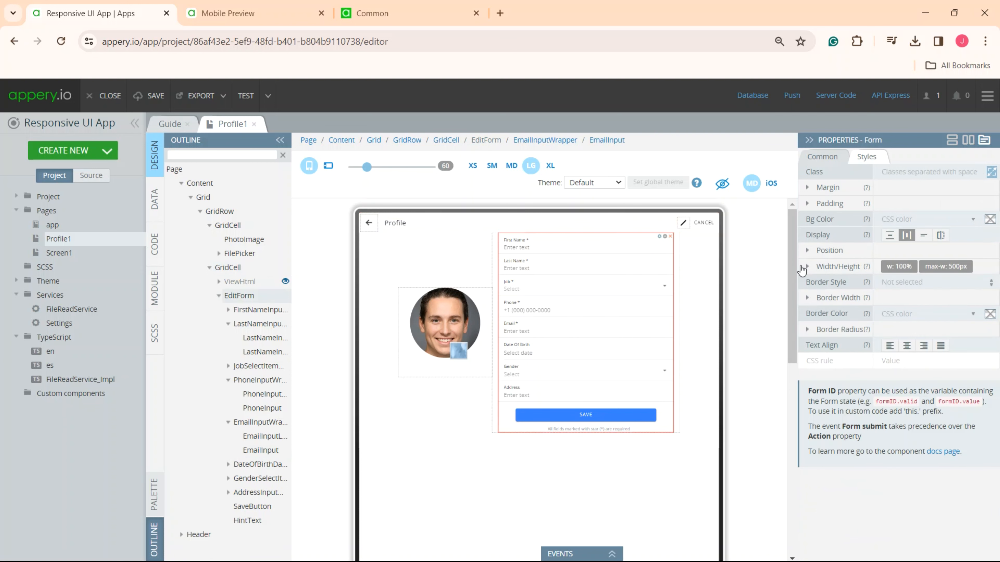
pyautogui.click(807, 267)
pyautogui.click(858, 316)
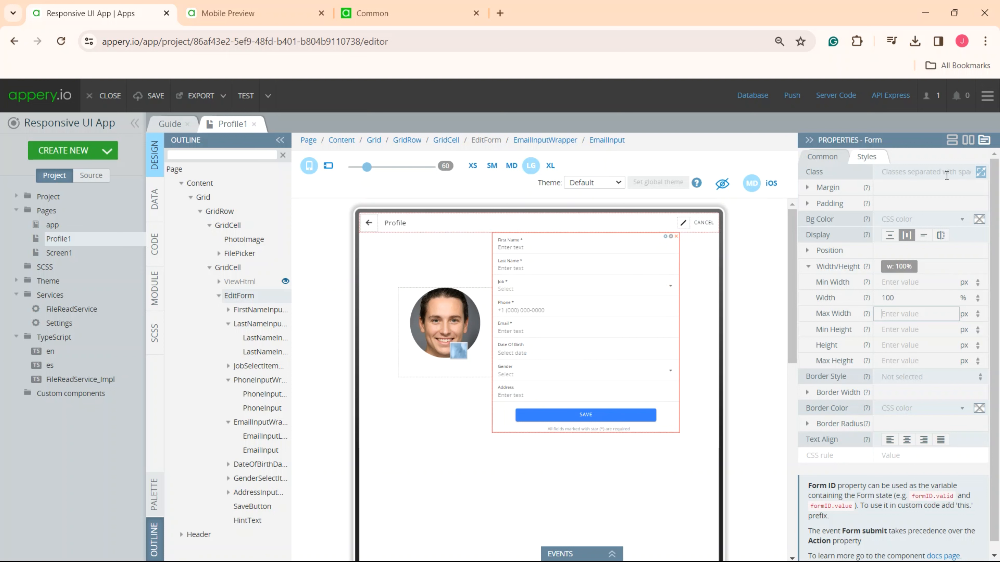
# - Review the Hide Element classes available for the EditForm and close the class list without selecting any
pyautogui.click(980, 173)
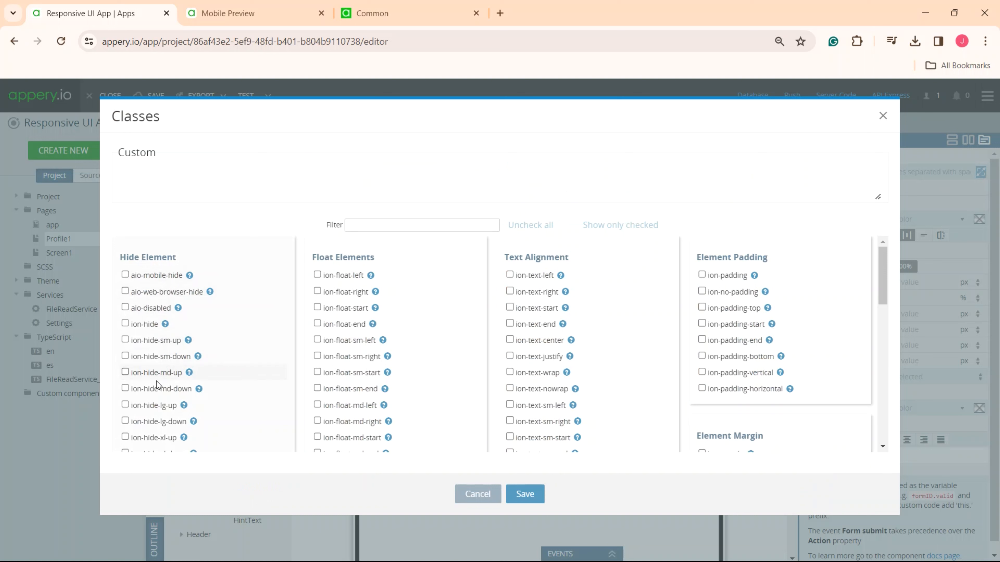
pyautogui.scroll(-3, 160, 428)
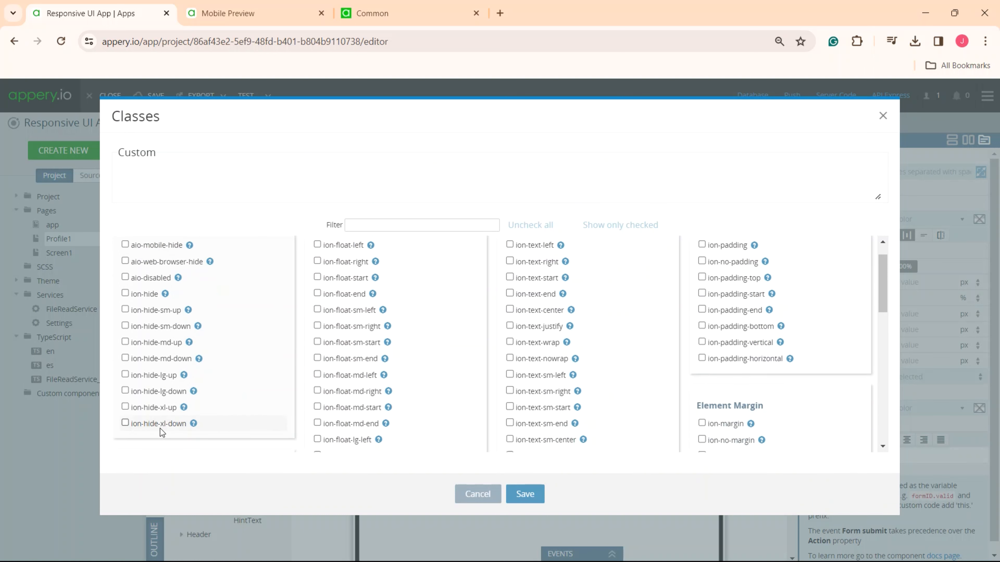
pyautogui.scroll(3, 160, 427)
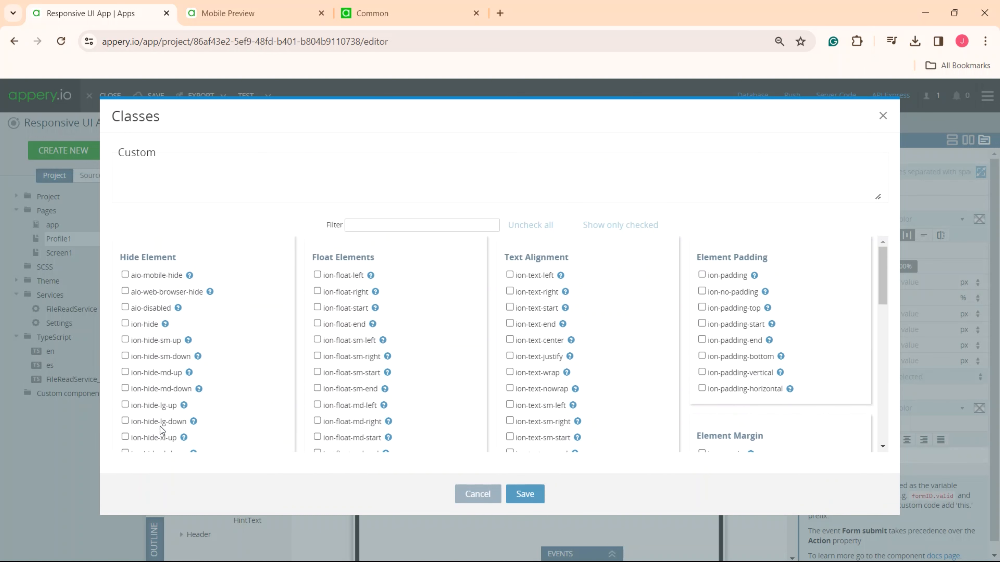
pyautogui.click(883, 116)
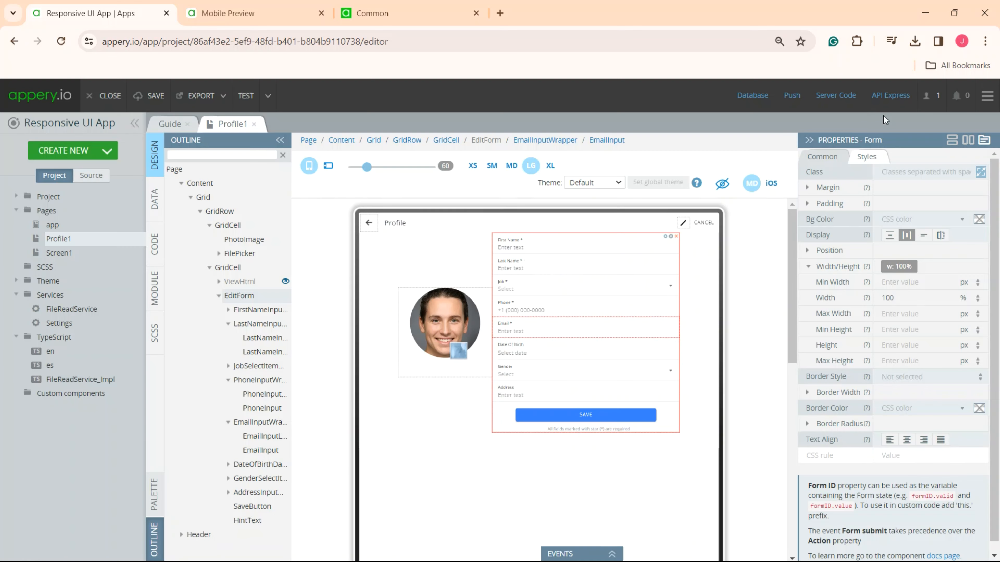
# - Assign the ion-hide-md-down class to the grid cell containing the profile photo
pyautogui.click(228, 225)
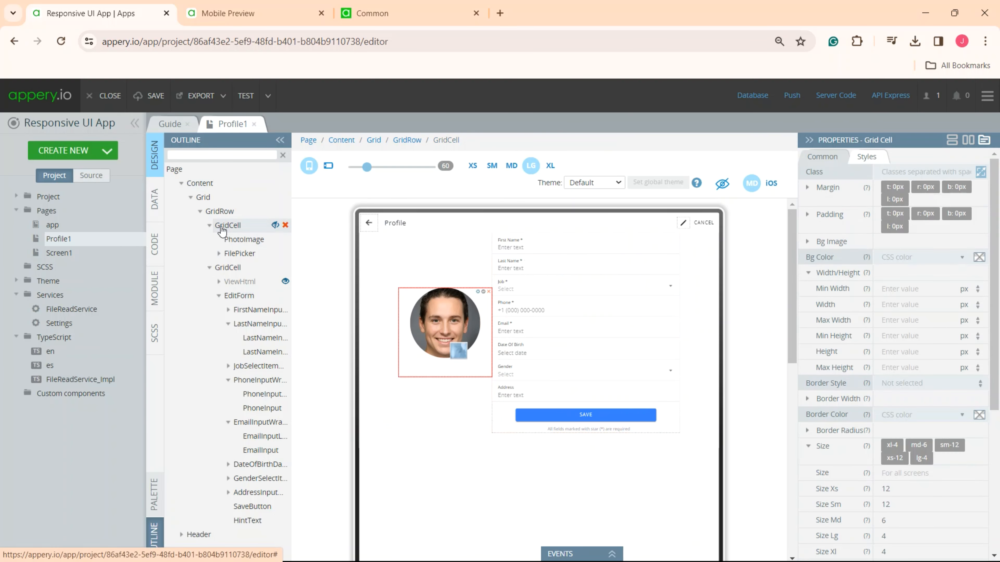
pyautogui.click(981, 172)
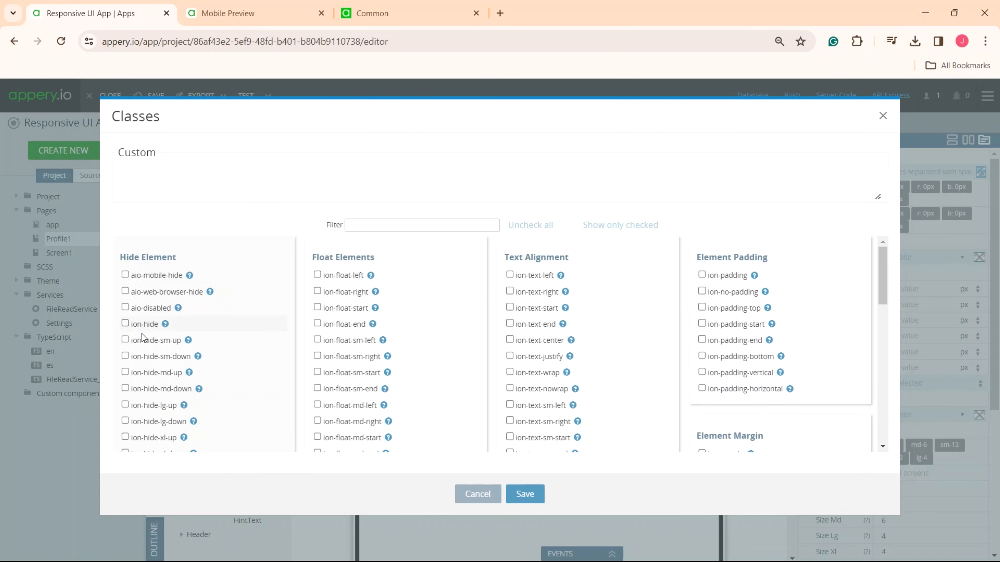
pyautogui.click(124, 388)
pyautogui.click(525, 494)
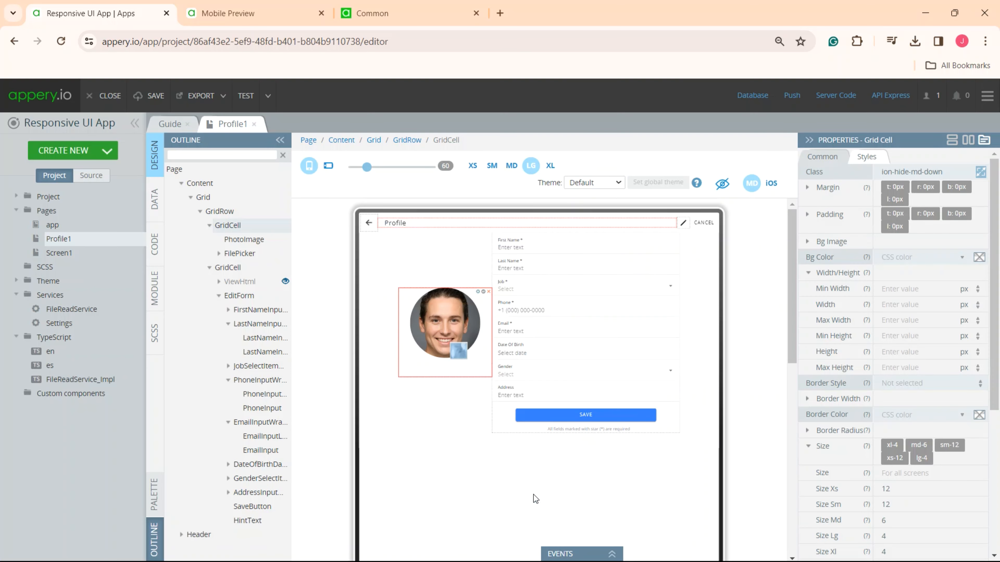
# - Check the photo cell's visibility at the MD, SM and XS screen sizes and return to LG
pyautogui.click(512, 166)
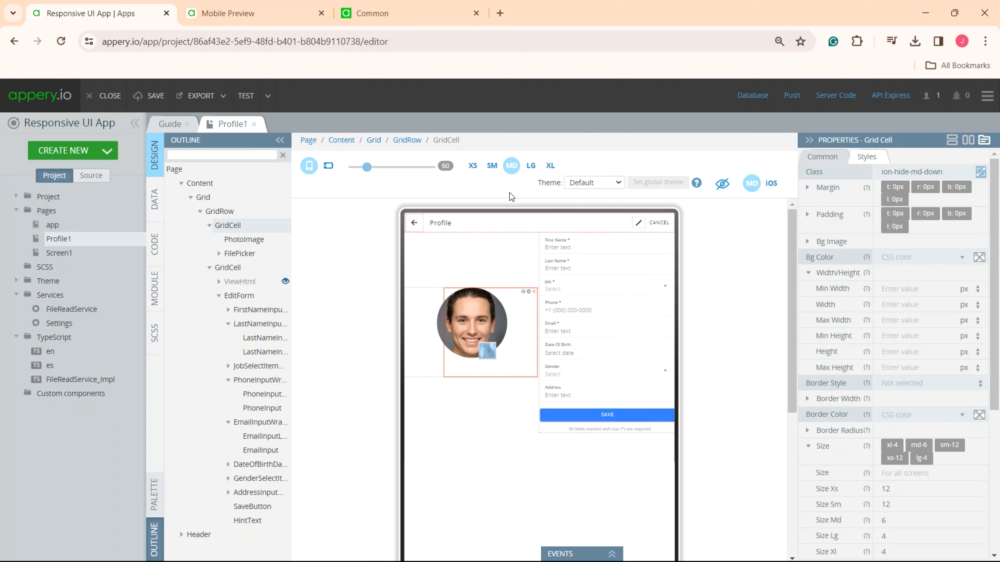
pyautogui.click(492, 166)
pyautogui.click(473, 165)
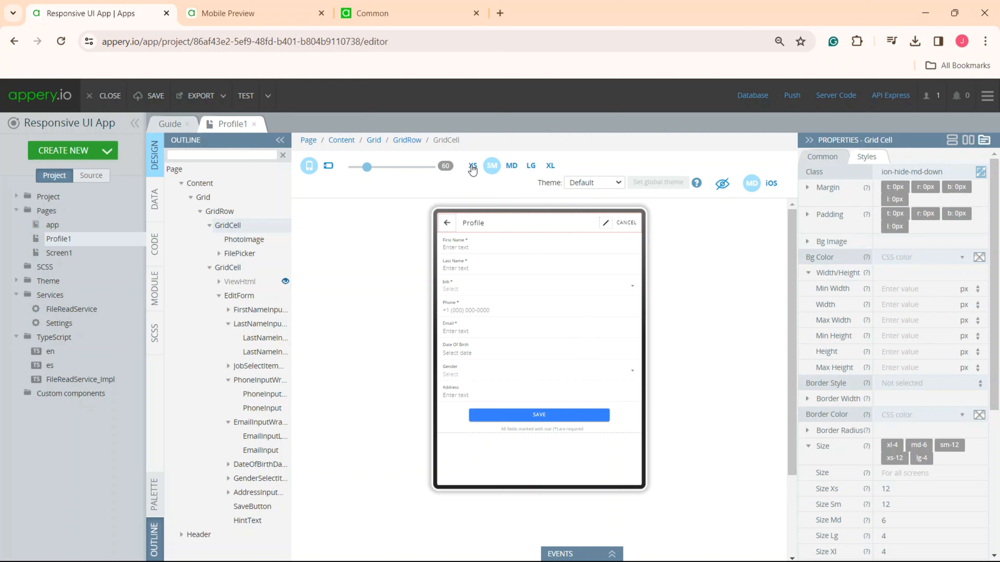
pyautogui.click(531, 165)
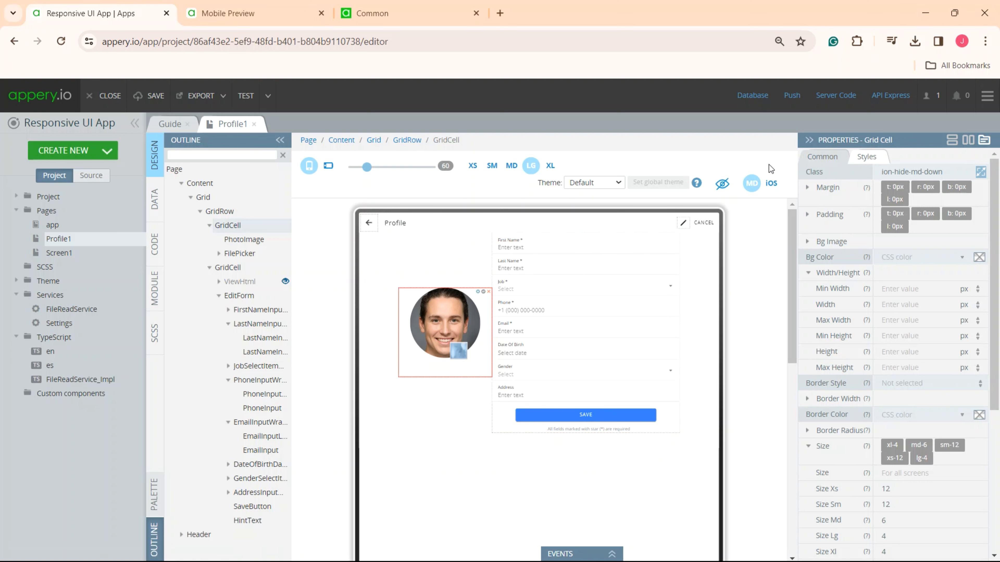
# - Add an *ngIf attribute with the value $a.mdUp to the photo's grid cell
pyautogui.click(823, 157)
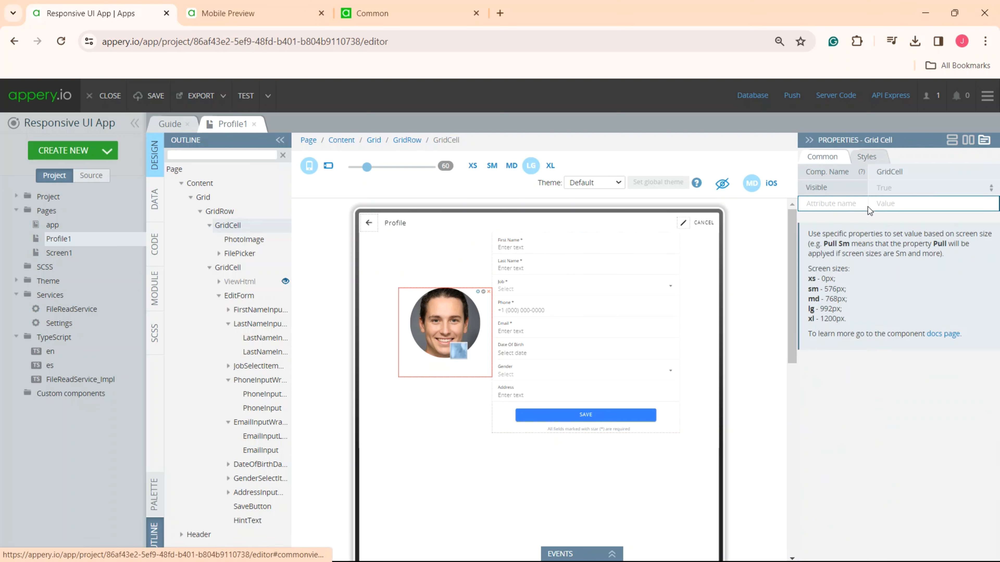
pyautogui.click(847, 204)
pyautogui.write('*ngIf')
pyautogui.click(886, 203)
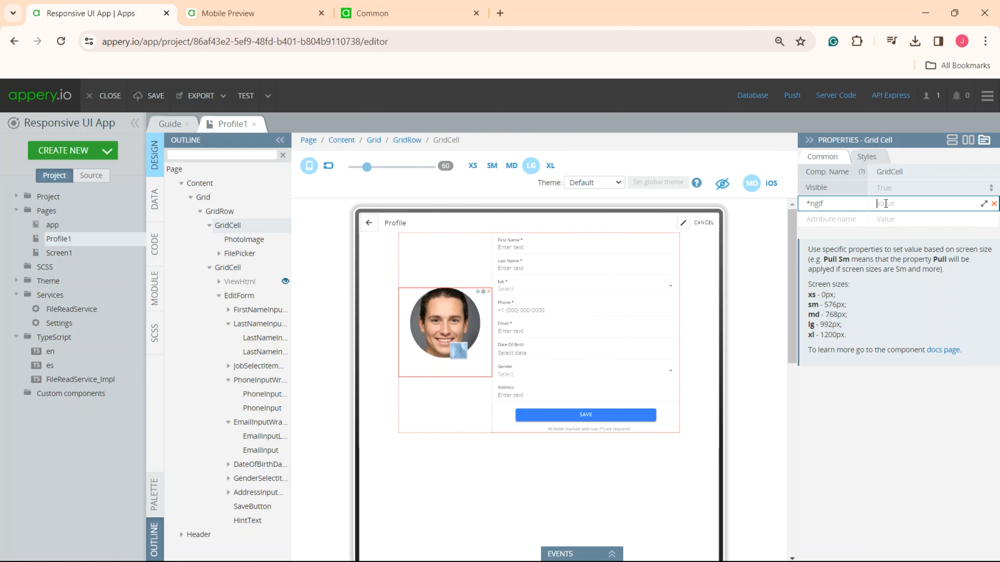
pyautogui.write('$a.mdUp')
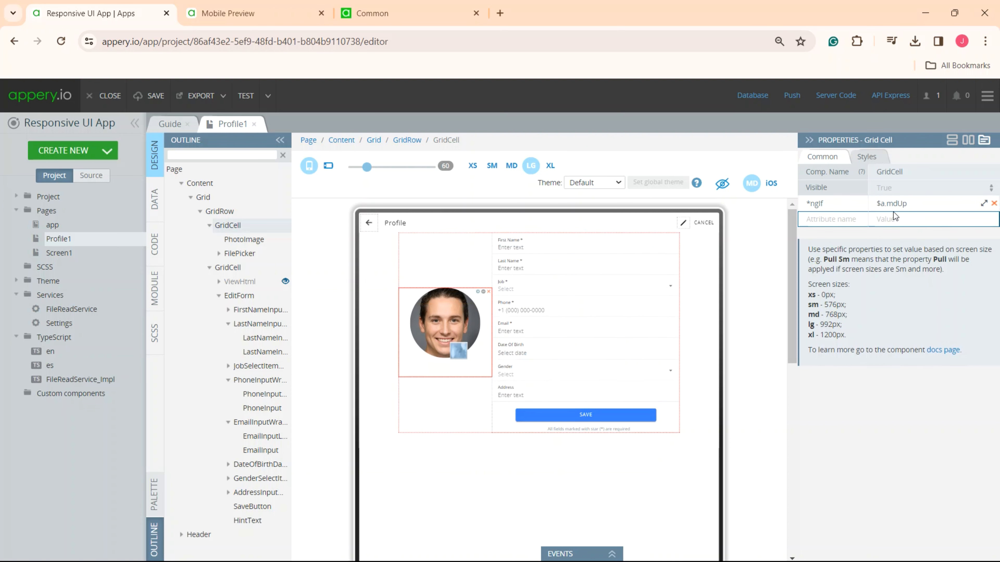
pyautogui.click(849, 403)
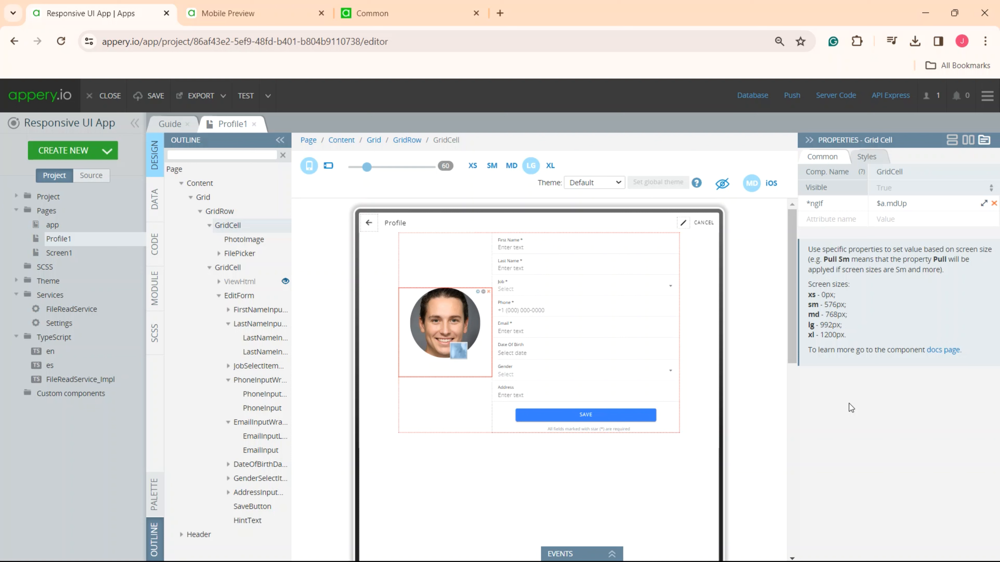
# - Consult the Common methods and properties reference in the docs, highlight its web address and return to the app editor
pyautogui.click(410, 14)
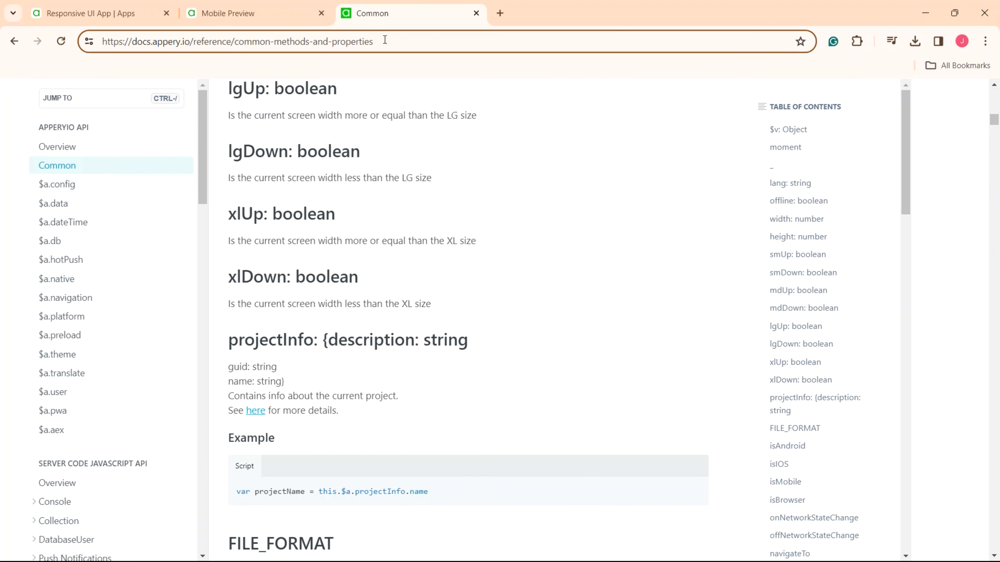
pyautogui.moveTo(377, 42); pyautogui.dragTo(103, 43)
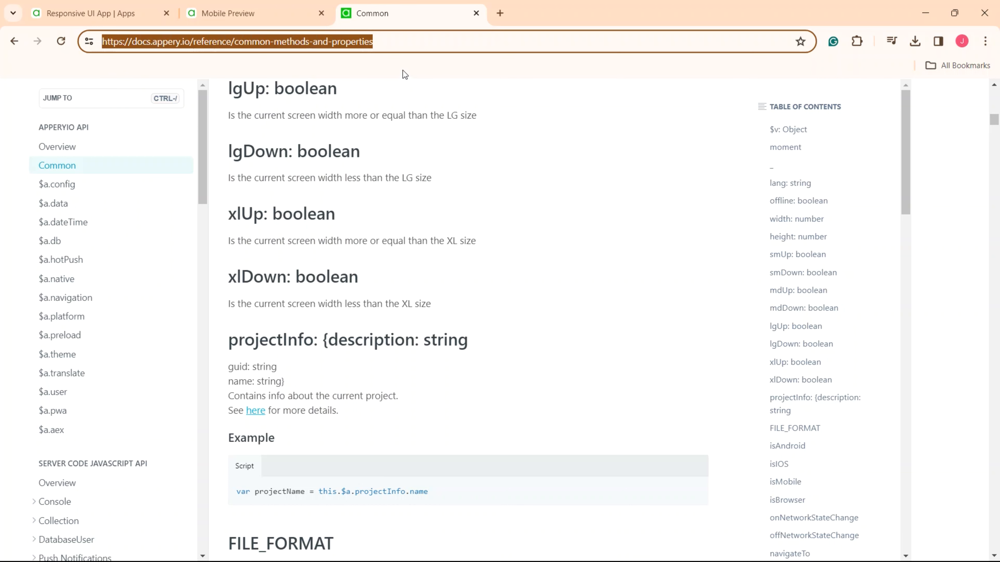
pyautogui.click(125, 14)
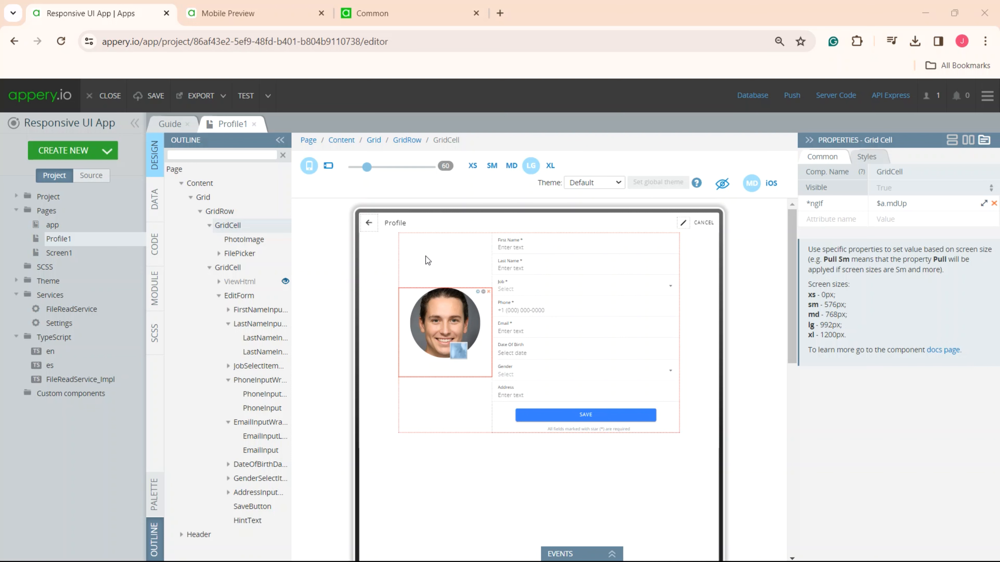
# - Add SCSS media queries to the Profile1 page colouring .article black at min-width 399px and red at max-width 400px
pyautogui.click(154, 333)
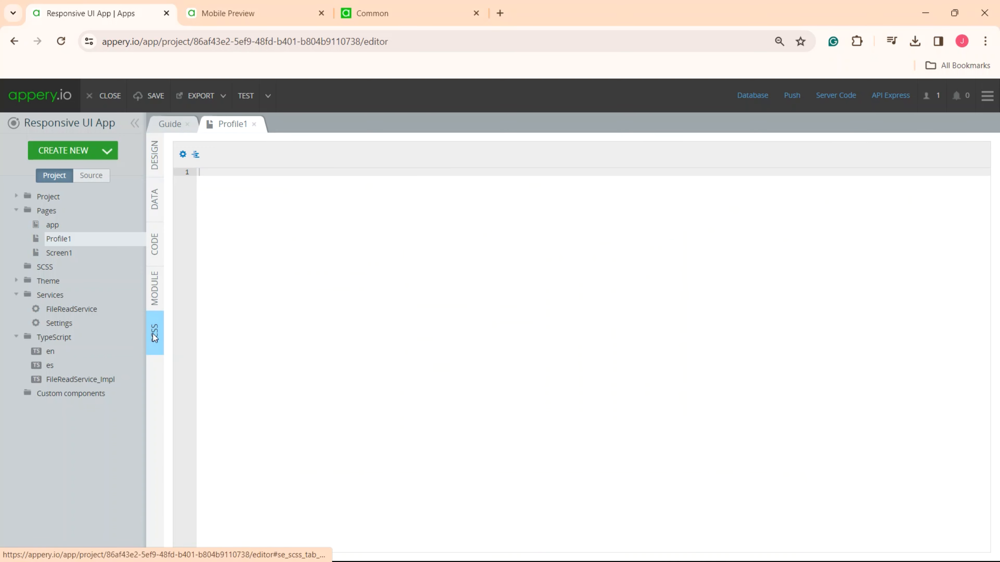
pyautogui.click(257, 219)
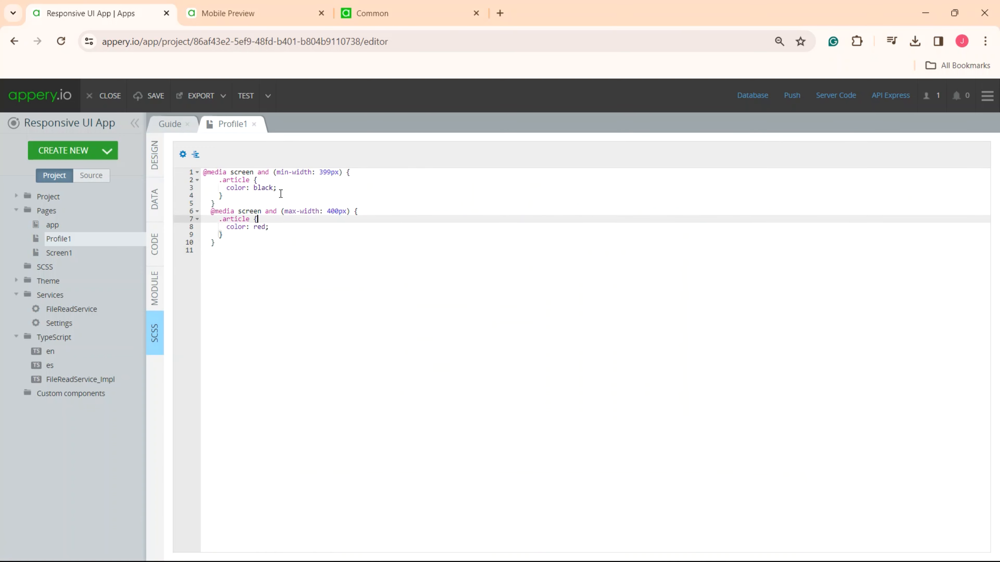
pyautogui.moveTo(277, 187); pyautogui.dragTo(253, 187)
pyautogui.moveTo(342, 173); pyautogui.dragTo(280, 172)
pyautogui.moveTo(266, 227); pyautogui.dragTo(247, 228)
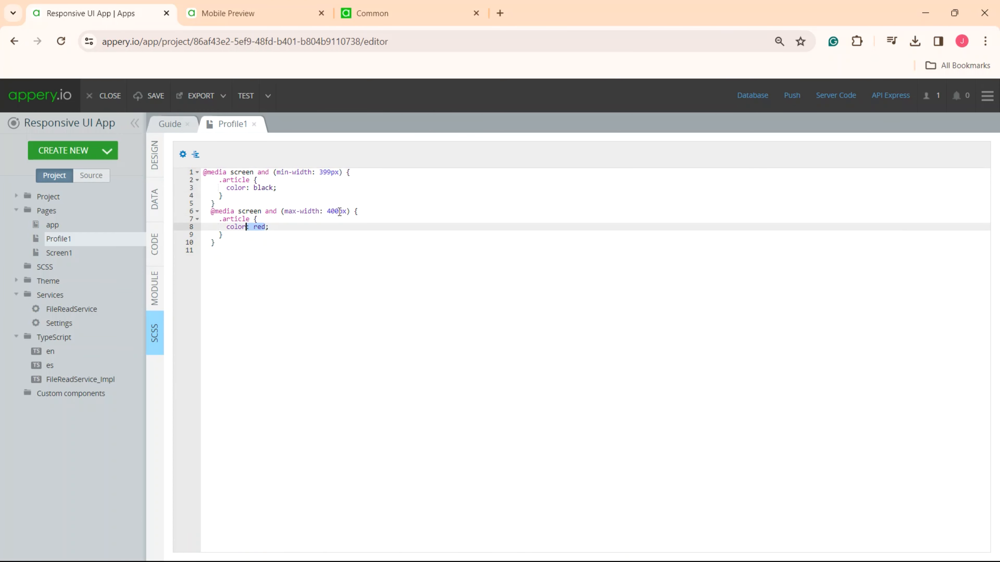
pyautogui.moveTo(346, 211); pyautogui.dragTo(262, 211)
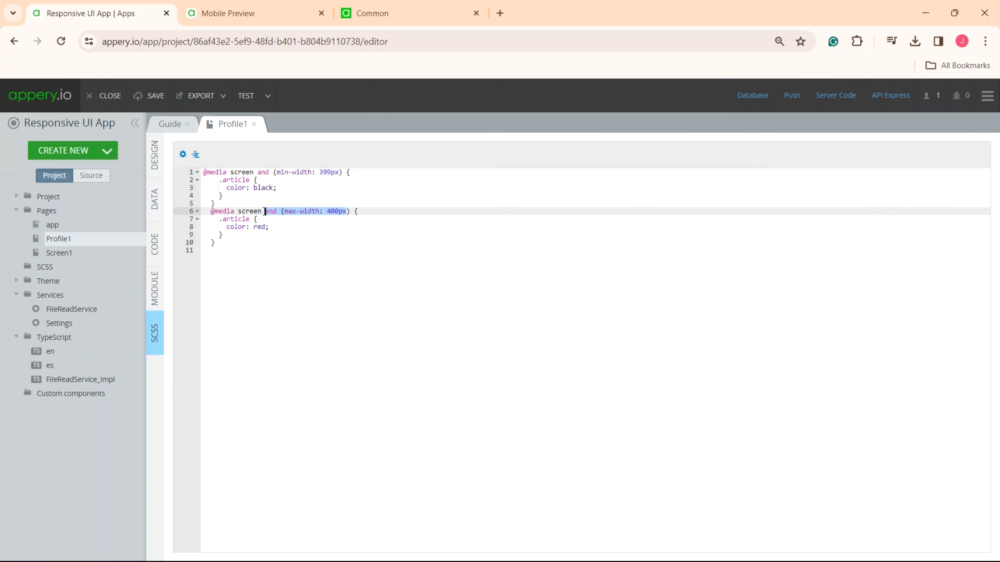
# - Set the class of the form's Save button to article in the page design
pyautogui.click(155, 161)
pyautogui.click(625, 415)
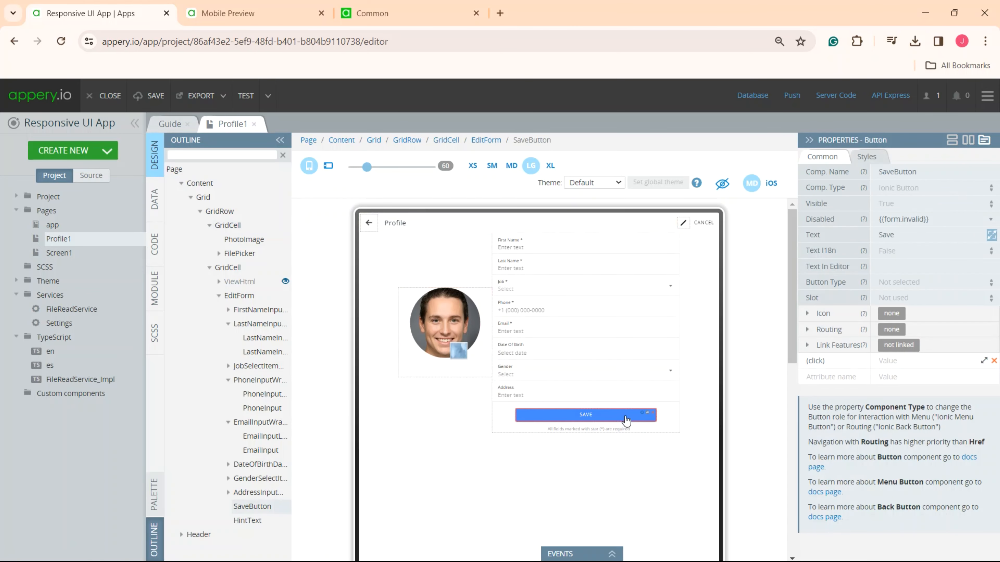
pyautogui.click(865, 157)
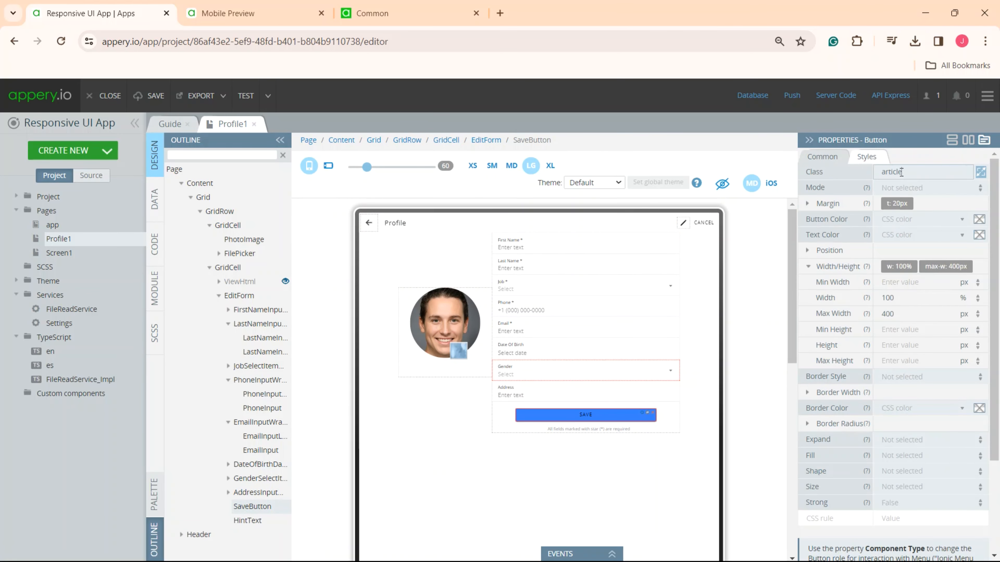
pyautogui.press('Return')
# - Check the Save button's text color at the MD, SM and XS screen sizes
pyautogui.click(512, 166)
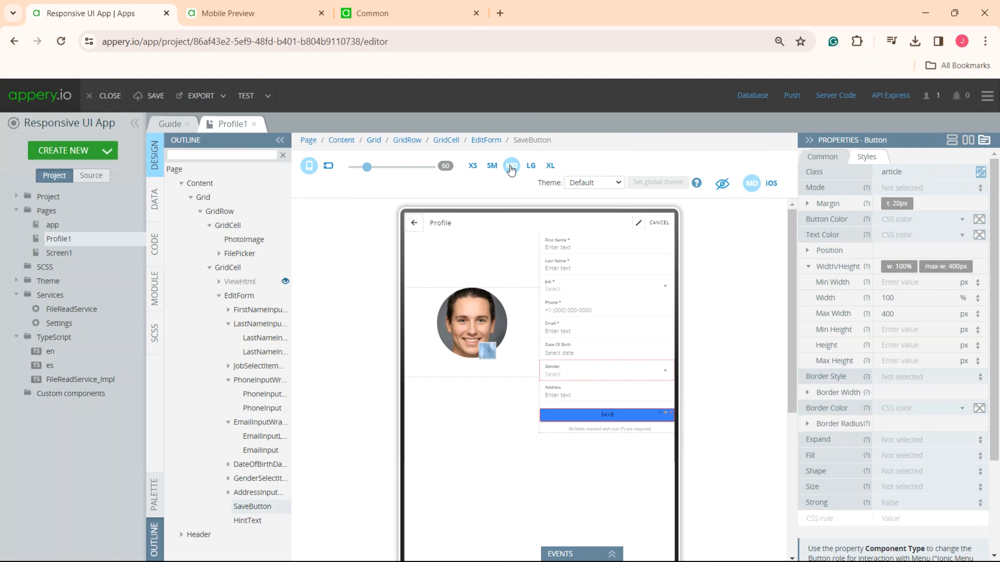
pyautogui.click(492, 167)
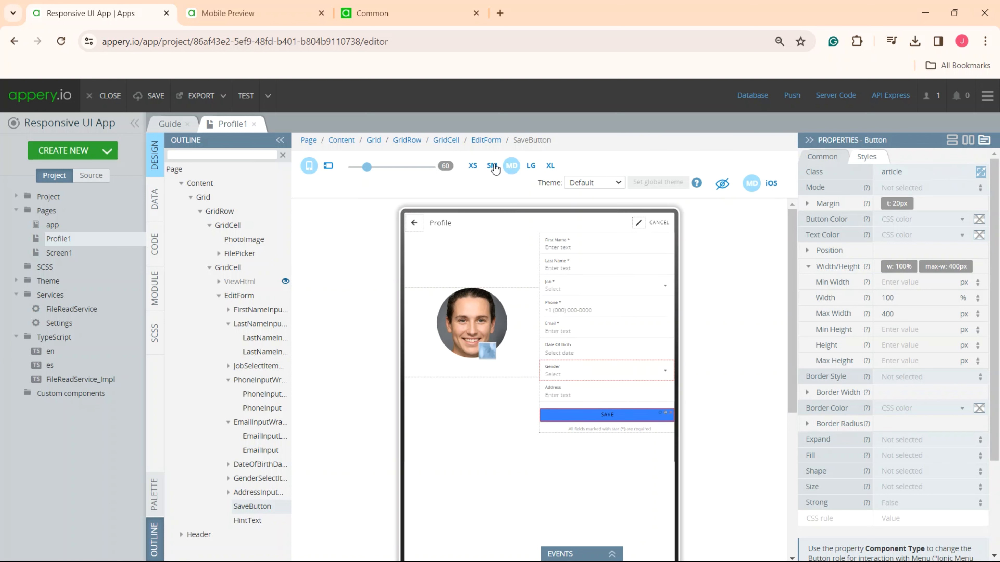
pyautogui.click(475, 169)
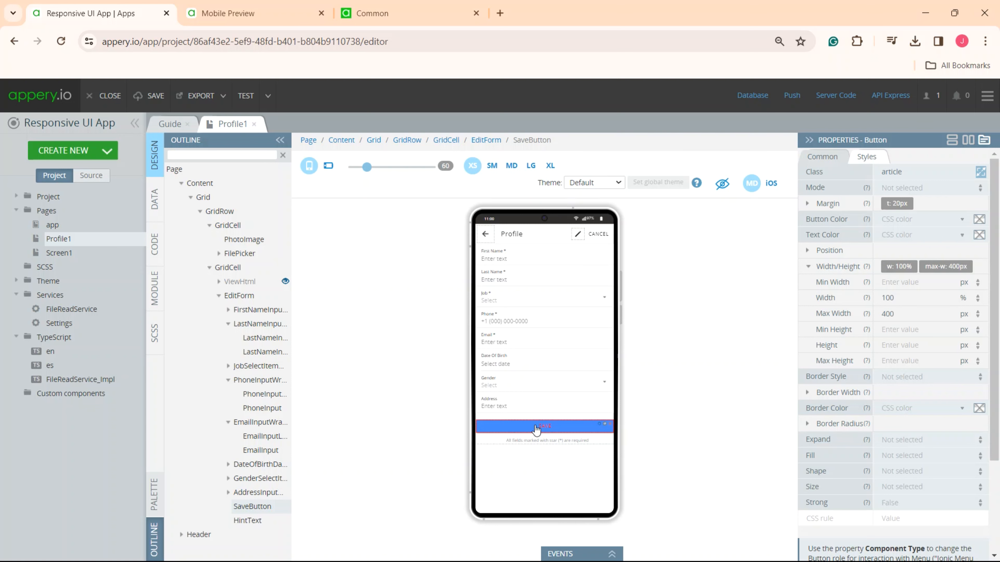
# - Open the app page and set both its Menu and Split Pane properties to True
pyautogui.click(51, 226)
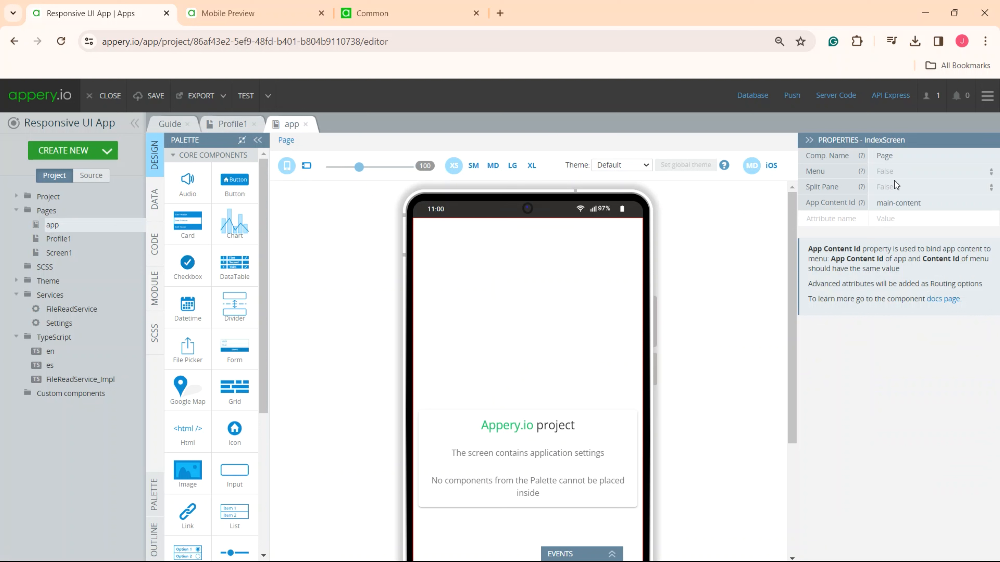
pyautogui.click(907, 173)
pyautogui.click(908, 187)
pyautogui.click(908, 188)
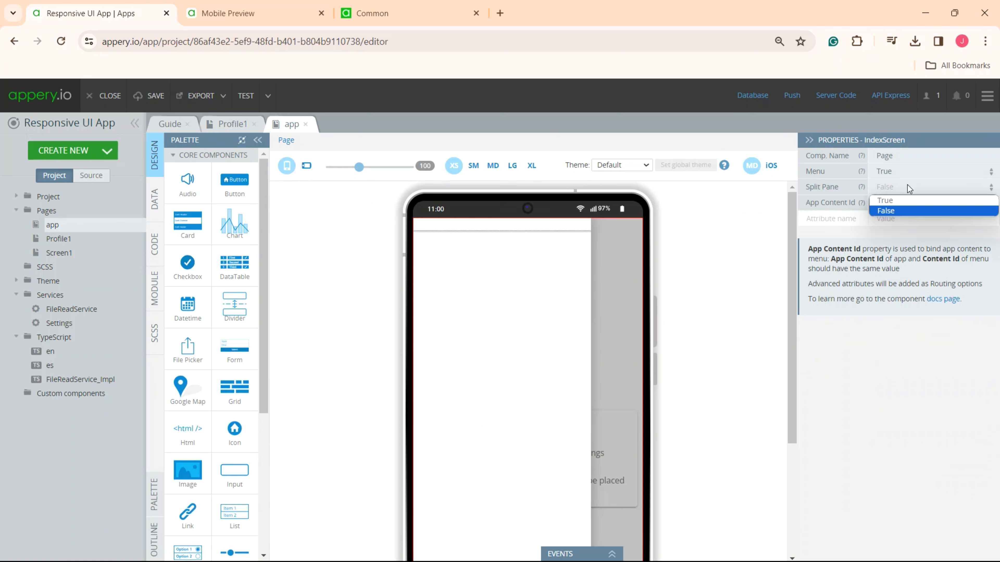
pyautogui.click(886, 200)
# - Set the split pane's When property to lg
pyautogui.click(587, 280)
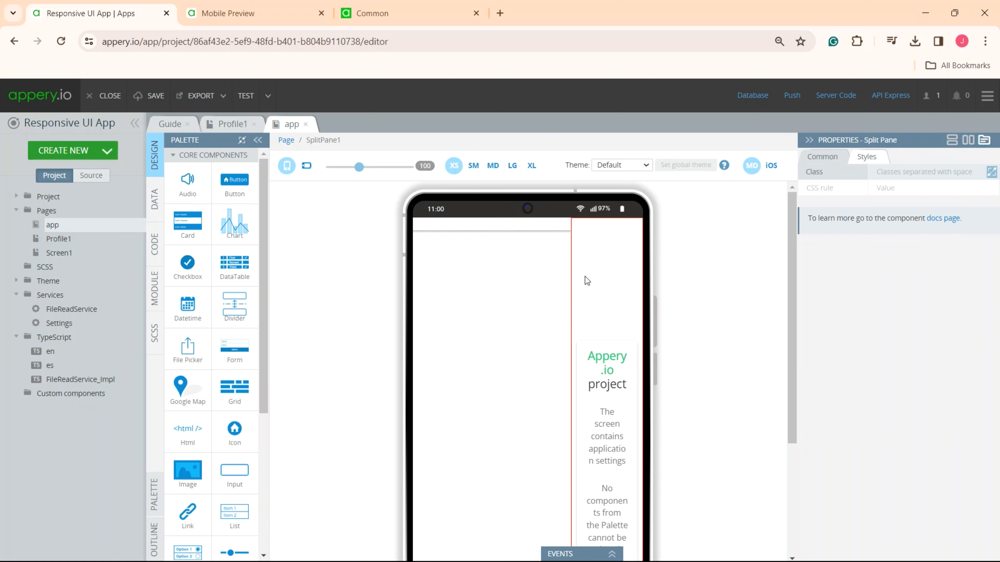
pyautogui.click(822, 157)
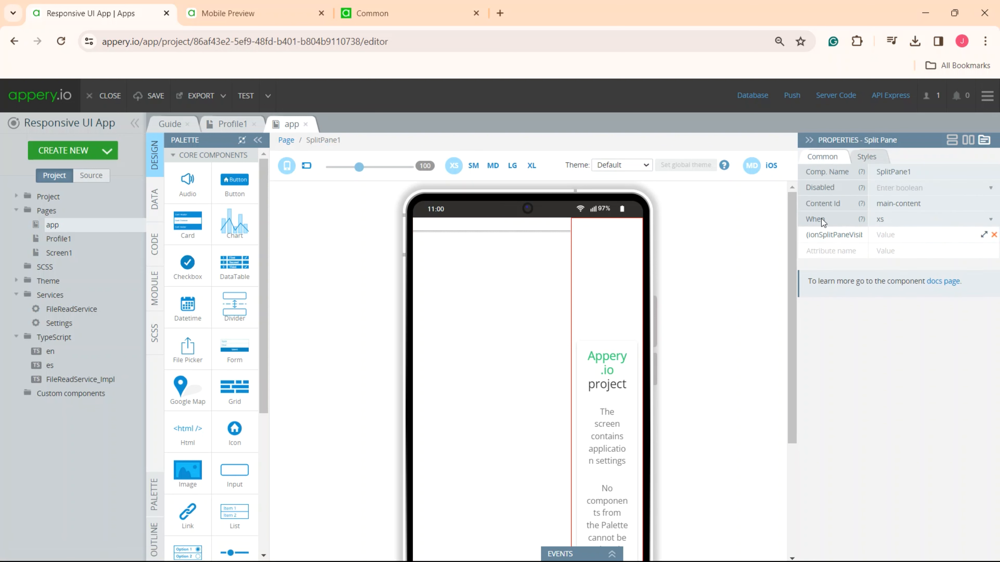
pyautogui.click(905, 219)
pyautogui.click(990, 221)
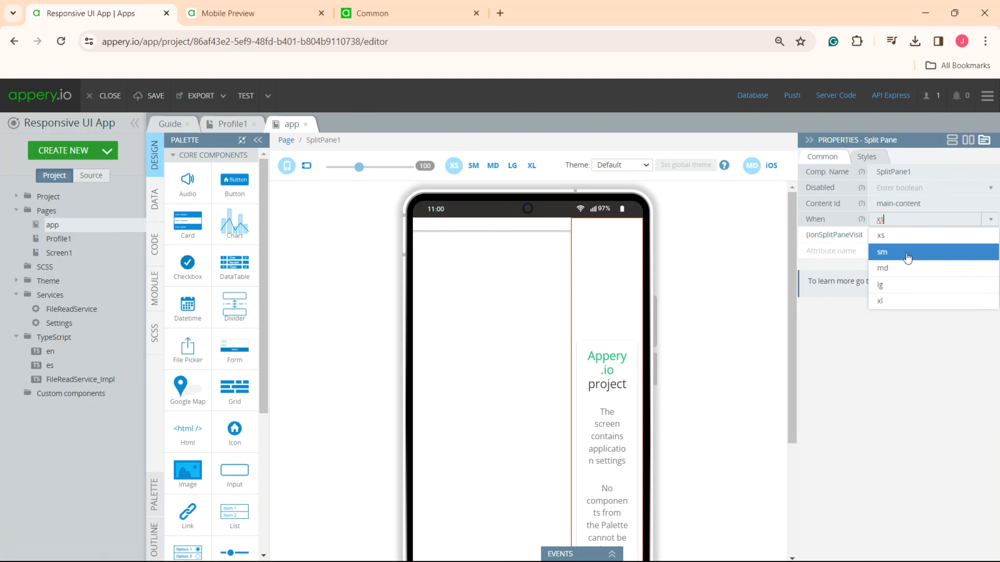
pyautogui.click(907, 284)
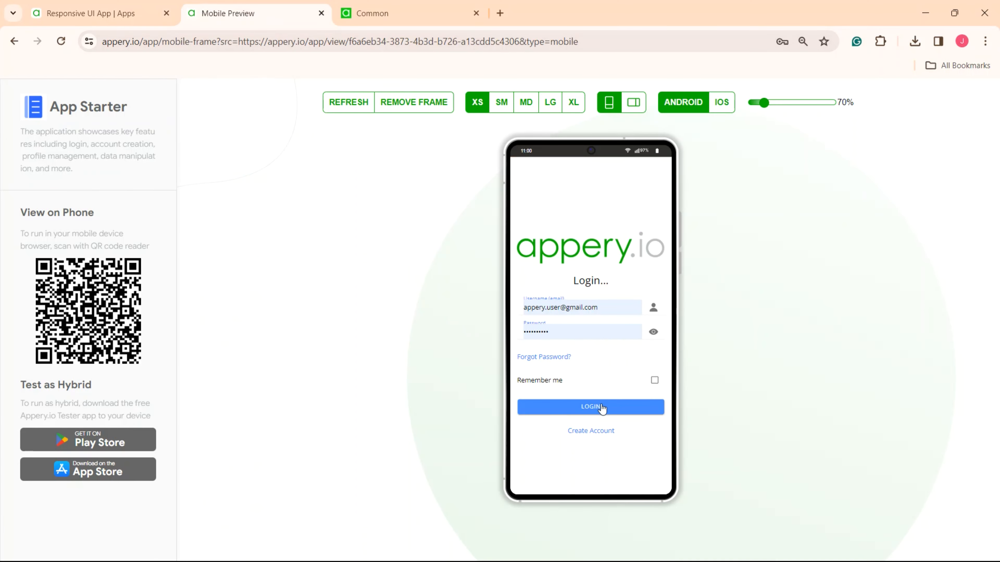
# - Log in to the App Starter app in the mobile preview and display its Profile page at XL size
pyautogui.click(613, 408)
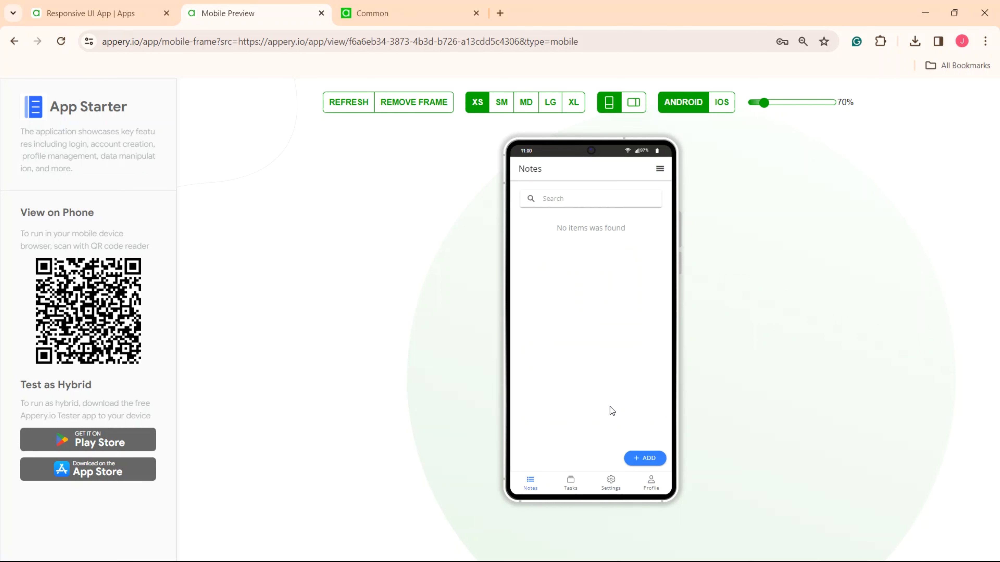
pyautogui.click(650, 483)
pyautogui.click(570, 104)
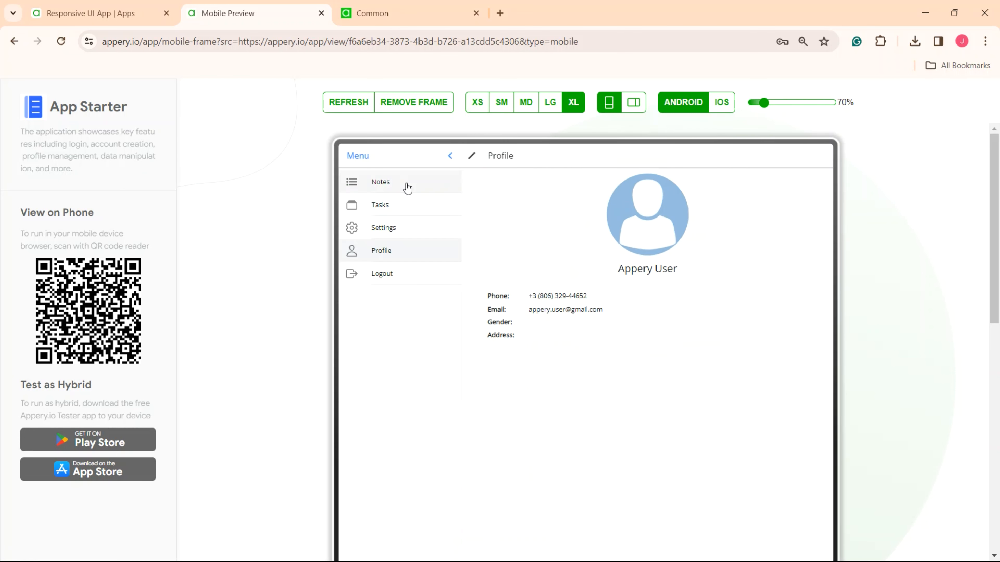
# - Collapse and re-expand the XL side menu and open the Settings page from it
pyautogui.click(449, 155)
pyautogui.click(352, 157)
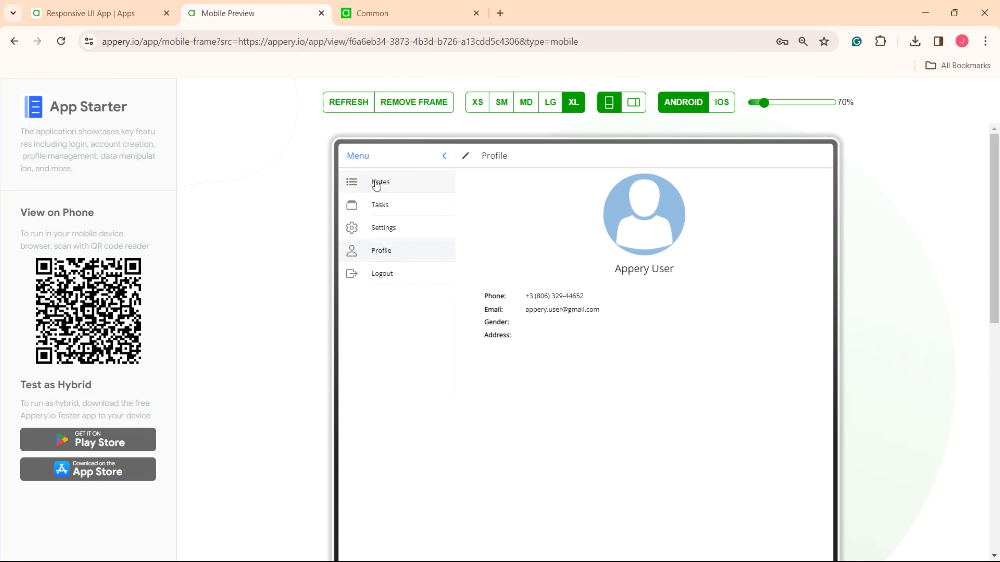
pyautogui.click(384, 227)
# - Open the Tasks page from the menu at XS size, and view it at LG size with the side menu collapsed
pyautogui.click(475, 110)
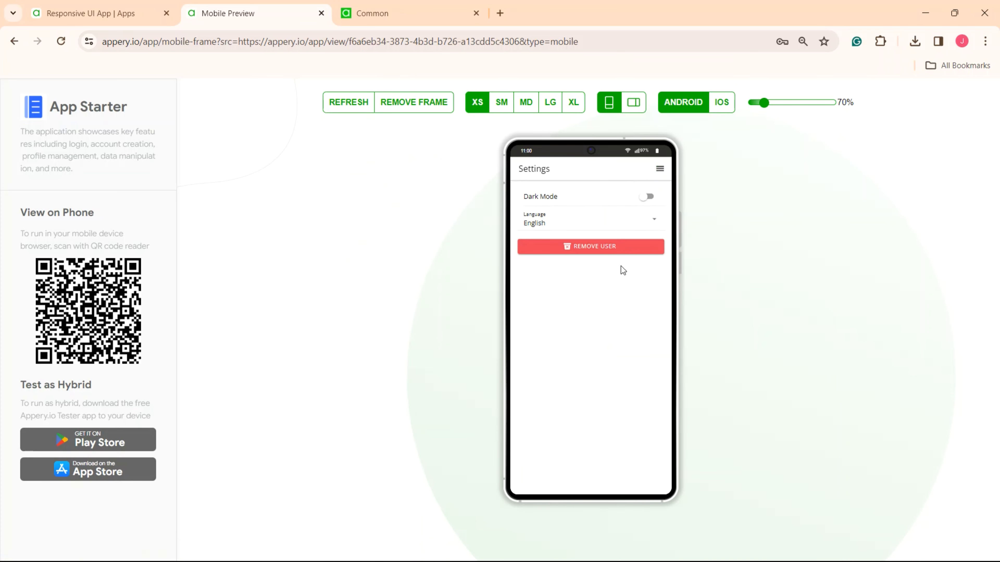
pyautogui.click(659, 169)
pyautogui.click(562, 220)
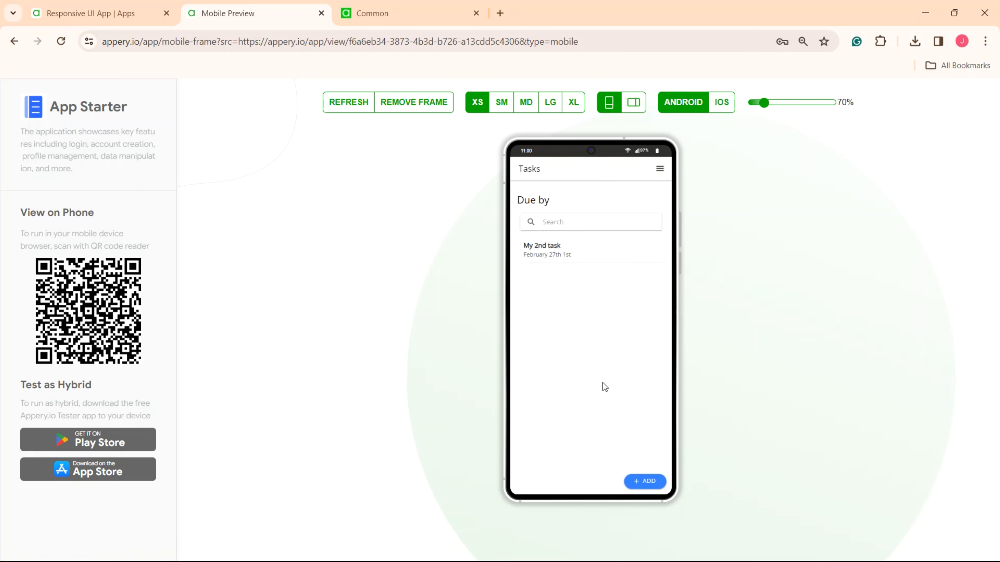
pyautogui.click(550, 102)
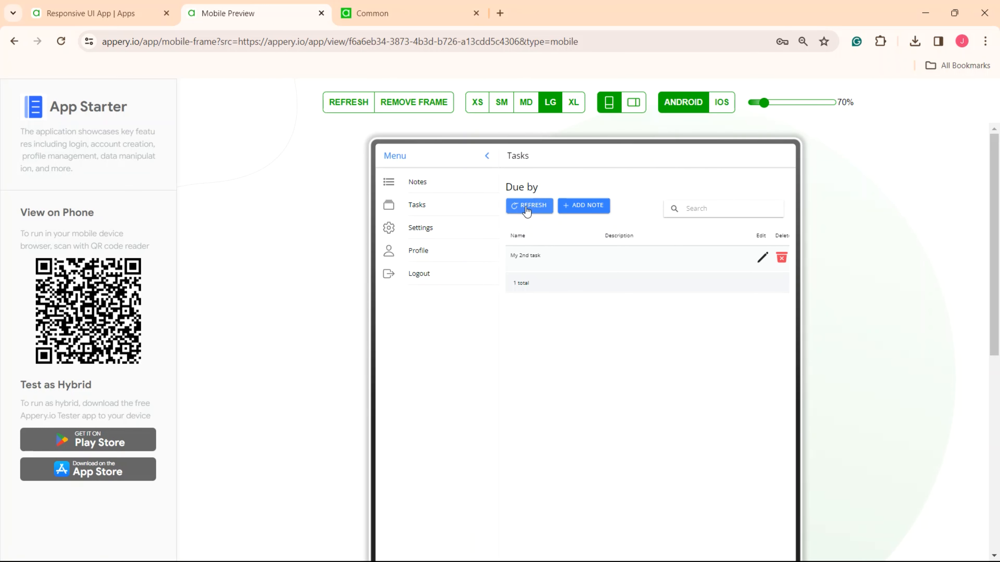
pyautogui.click(487, 155)
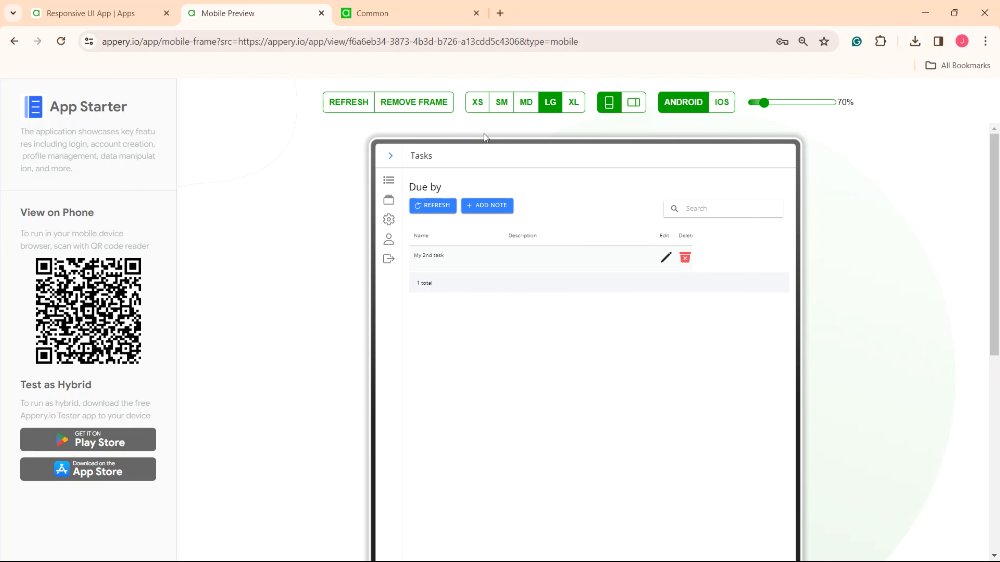
# - Return the preview to XS size and log out of the app through its menu, accepting the confirmation
pyautogui.click(477, 102)
pyautogui.click(660, 169)
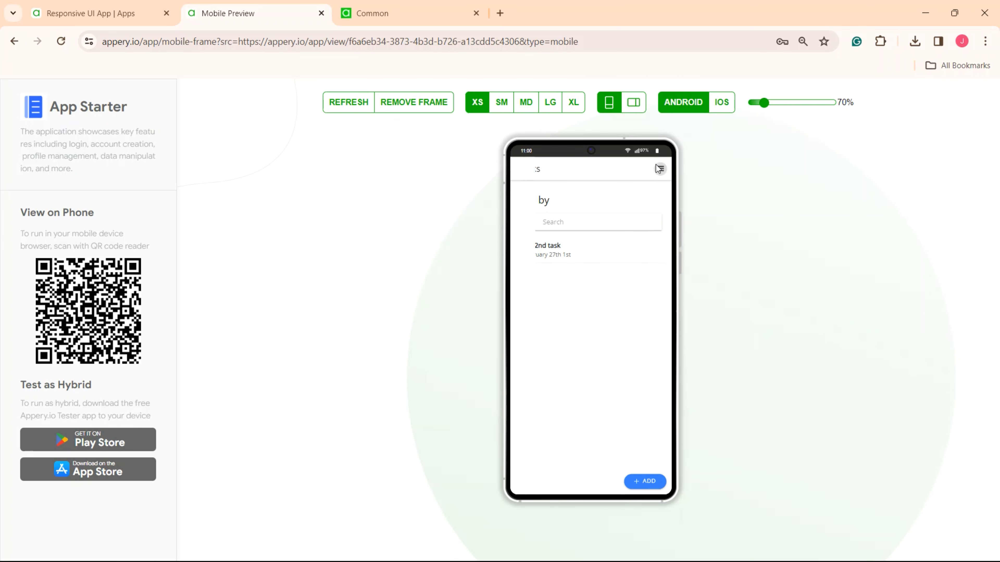
pyautogui.click(520, 274)
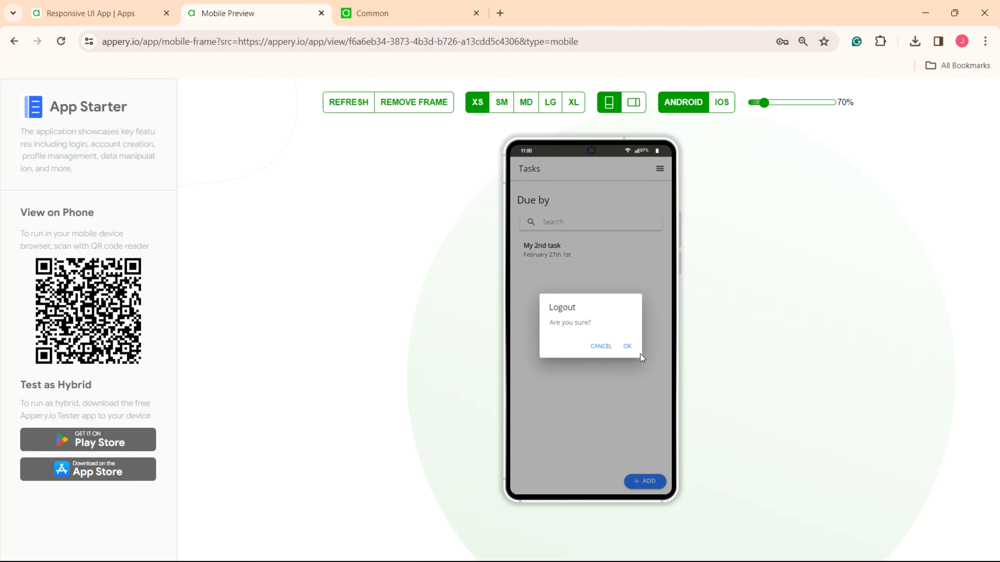
pyautogui.click(630, 347)
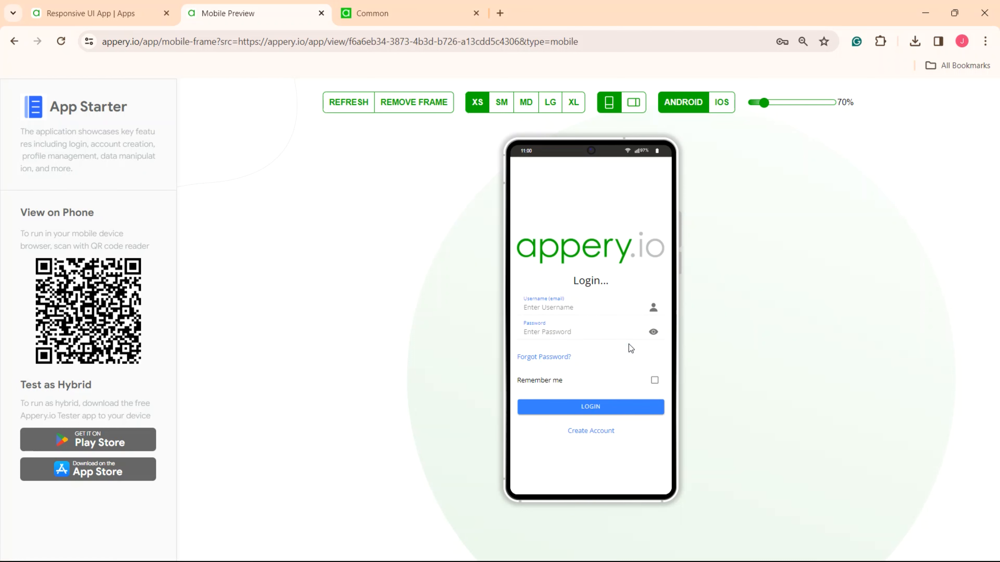